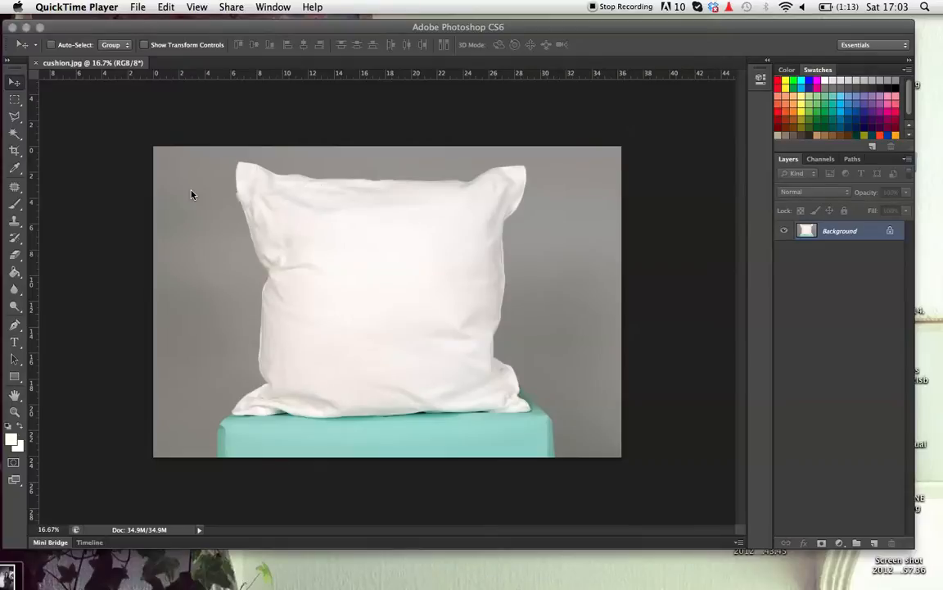
# - Apply a Selective Color adjustment to the cushion photo, setting Black to -15% for the Whites
pyautogui.click(75, 132)
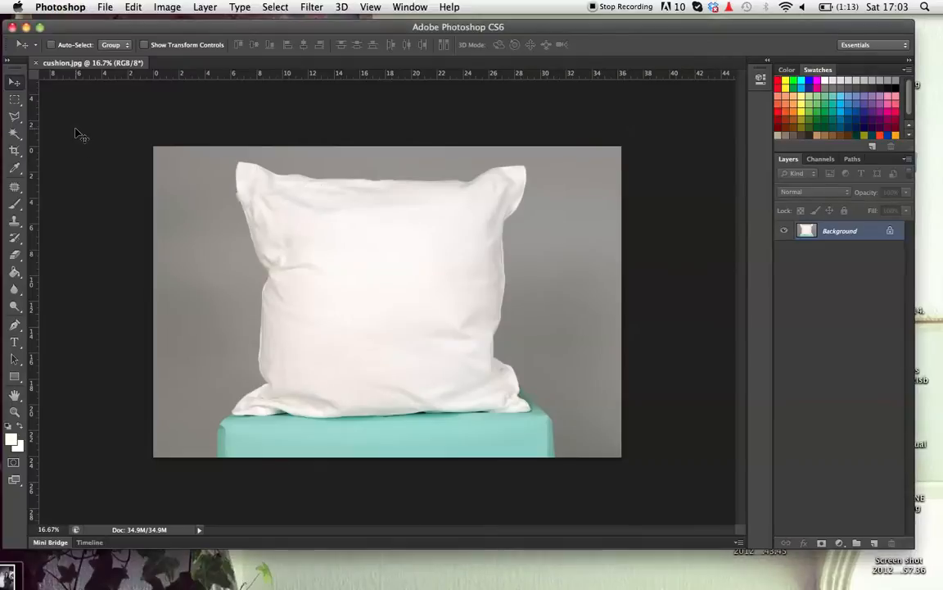
pyautogui.click(167, 7)
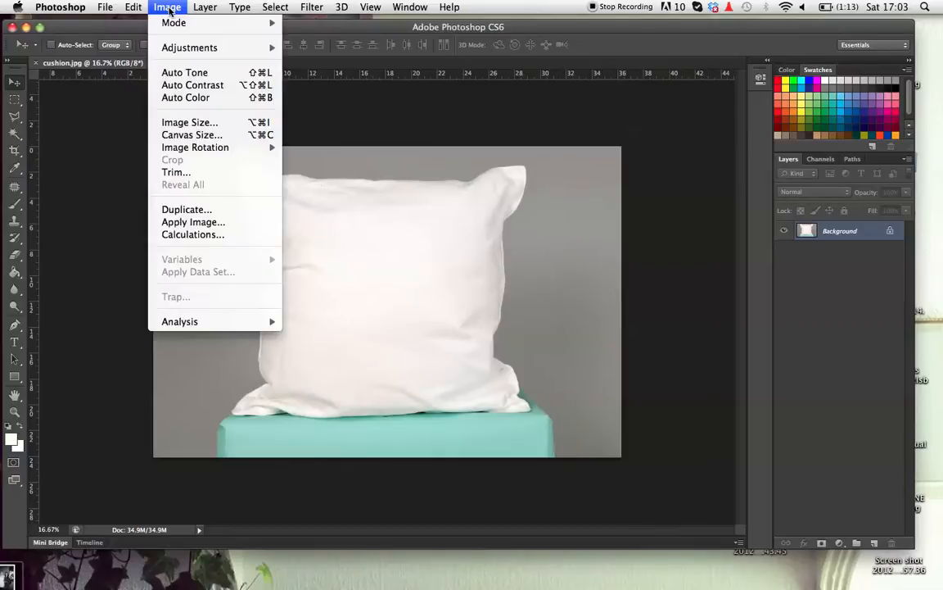
pyautogui.moveTo(209, 54)
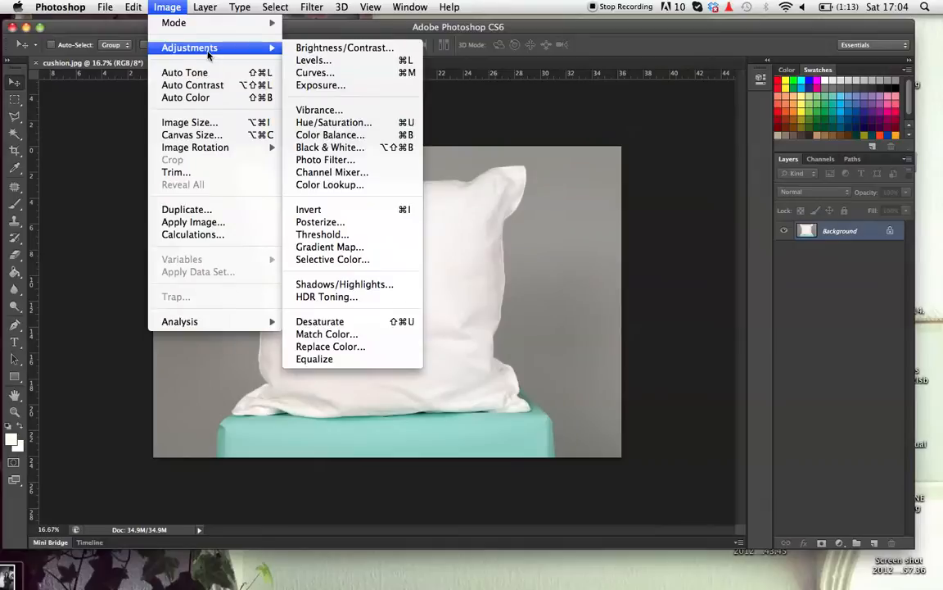
pyautogui.click(370, 260)
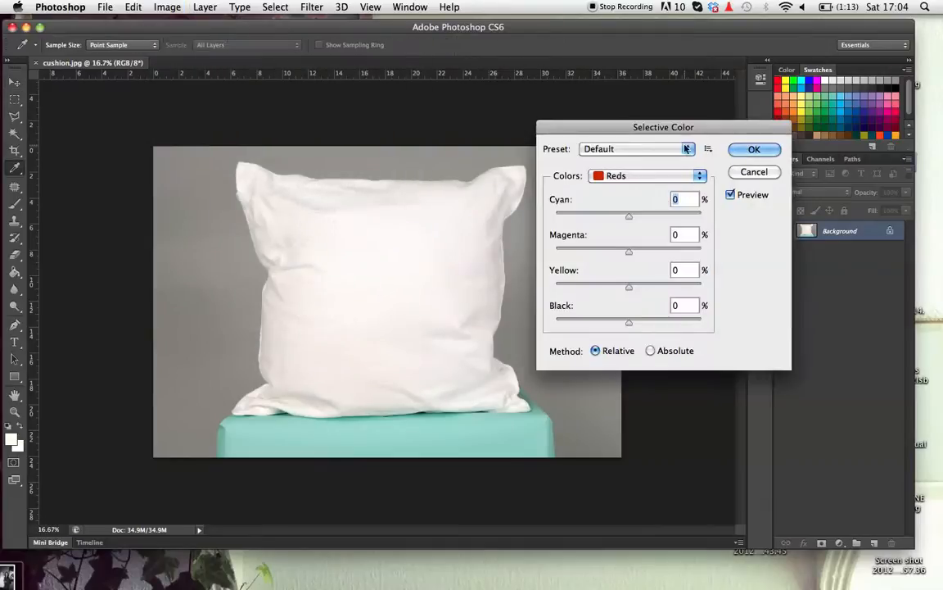
pyautogui.click(698, 176)
pyautogui.click(668, 247)
pyautogui.moveTo(629, 323)
pyautogui.mouseDown()
pyautogui.moveTo(619, 324)
pyautogui.moveTo(638, 325)
pyautogui.moveTo(617, 324)
pyautogui.mouseUp()
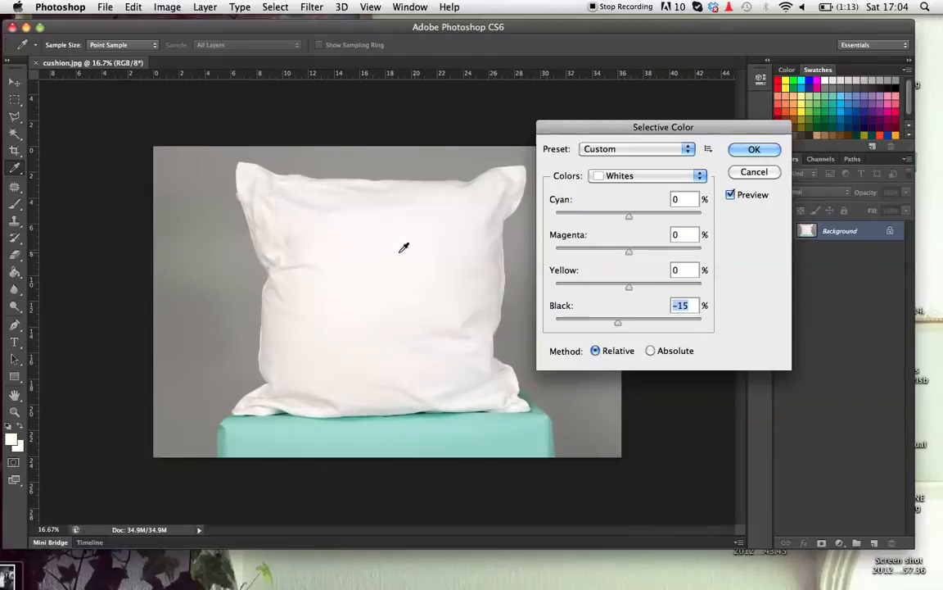
pyautogui.click(754, 154)
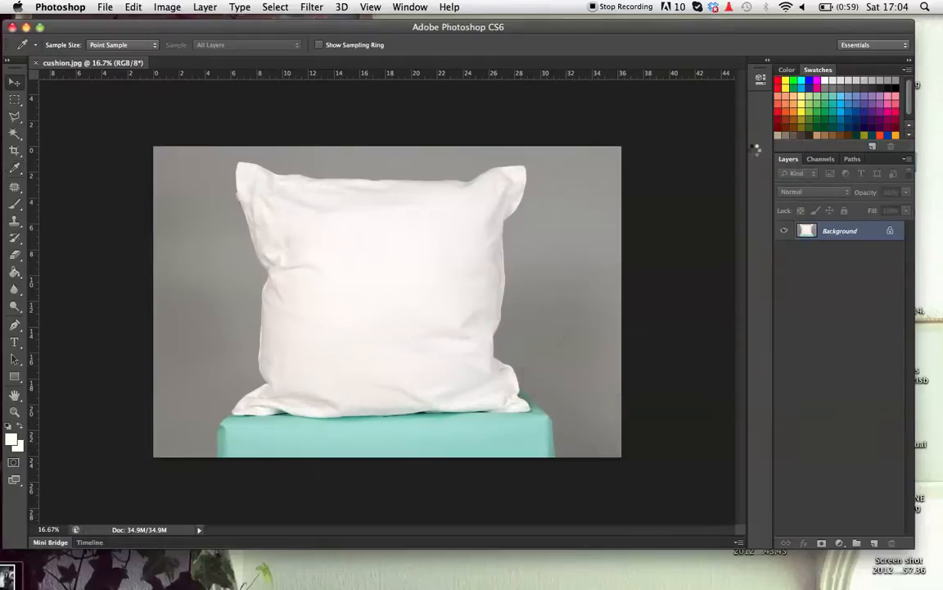
pyautogui.press('v')
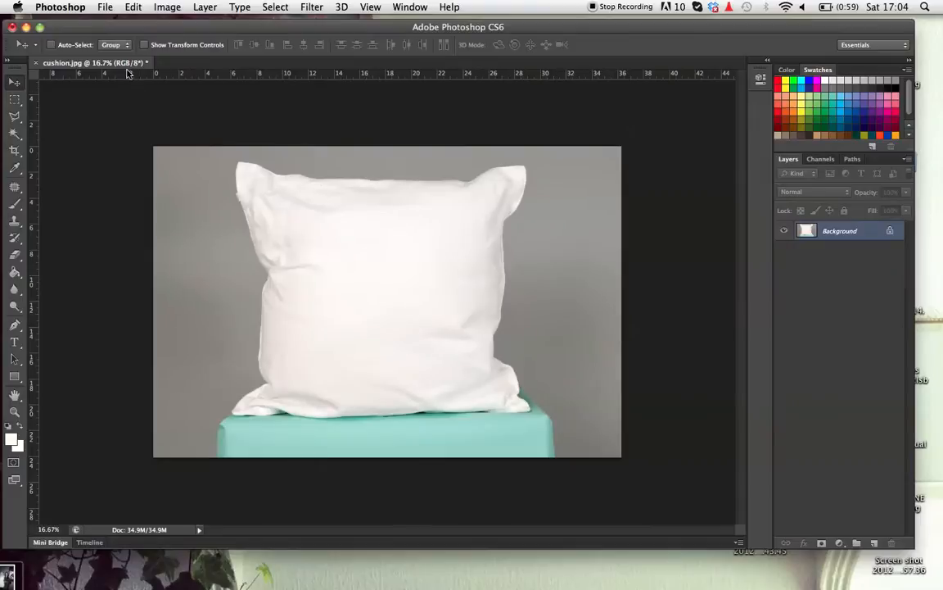
# - Save the adjusted photo to the Desktop as cushion.jpg in JPEG format with Maximum quality 11 and Baseline ("Standard")
pyautogui.click(105, 6)
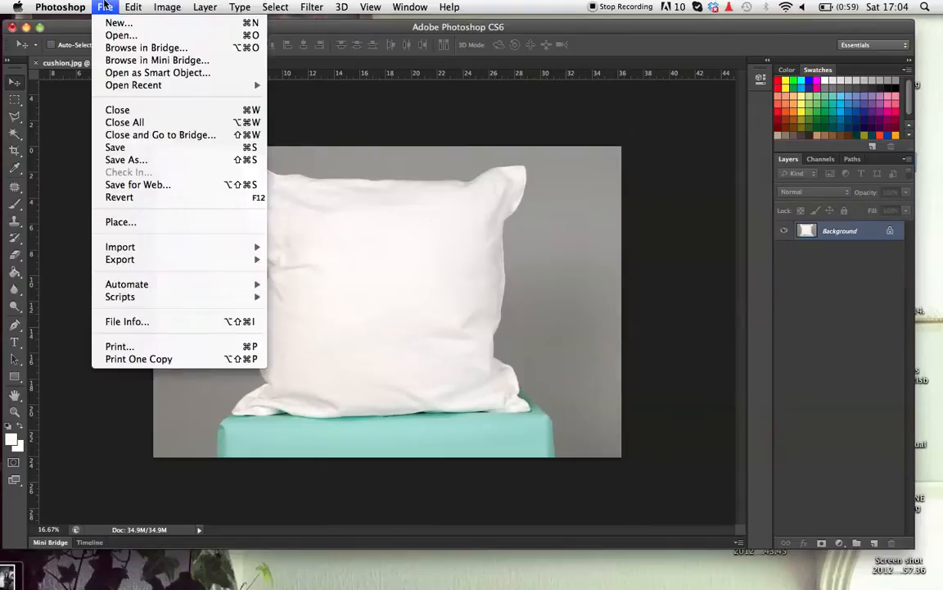
pyautogui.click(131, 160)
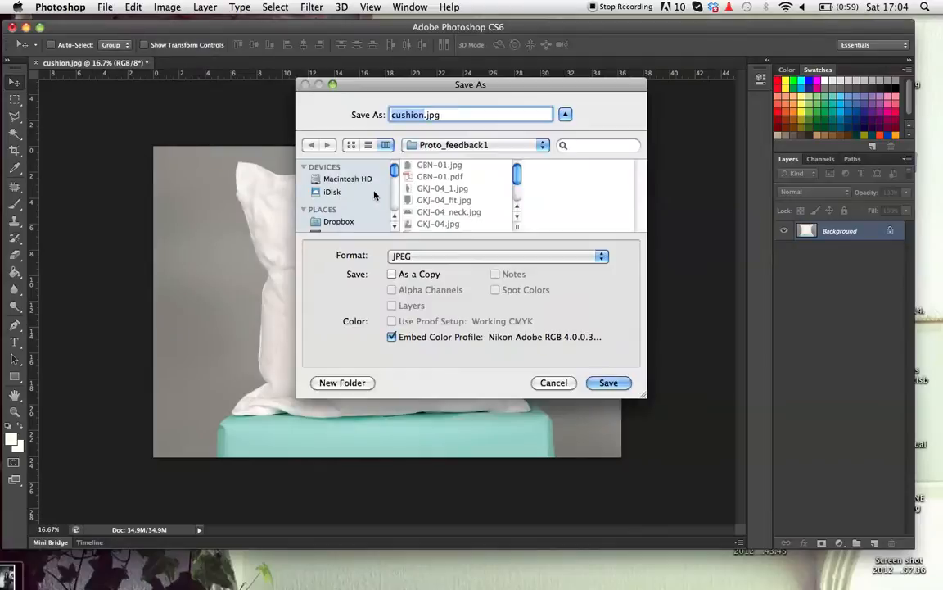
pyautogui.scroll(-2, 339, 232)
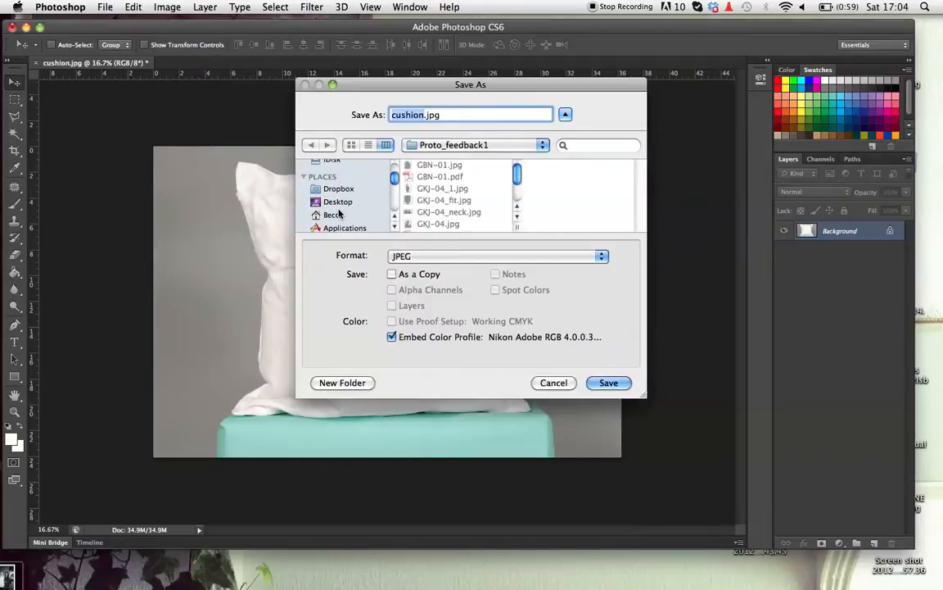
pyautogui.click(338, 201)
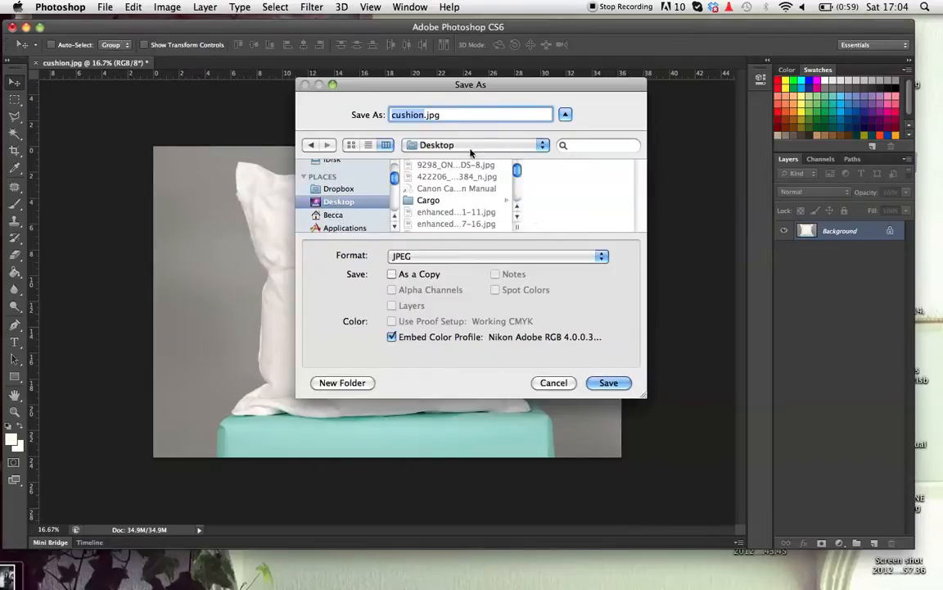
pyautogui.click(609, 384)
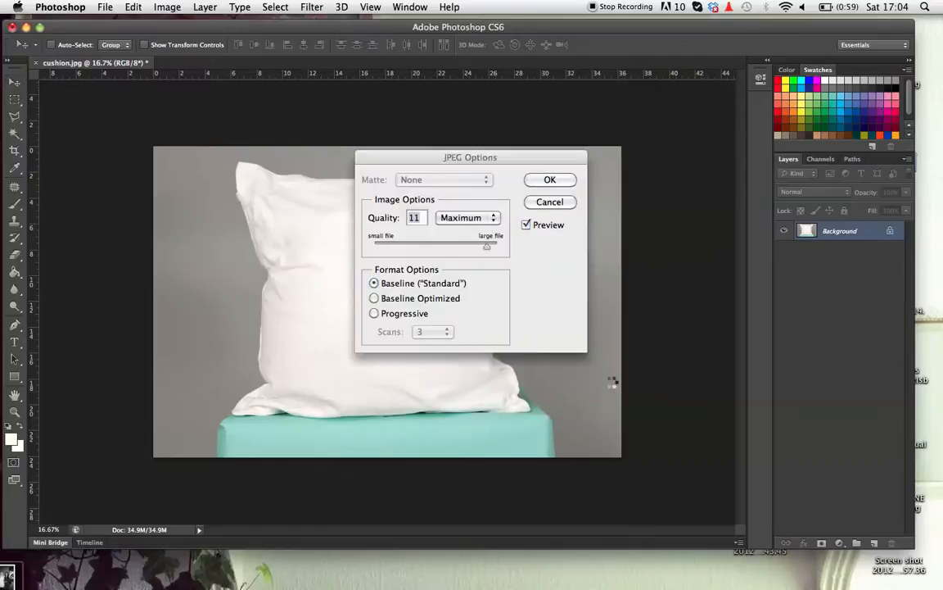
pyautogui.click(550, 180)
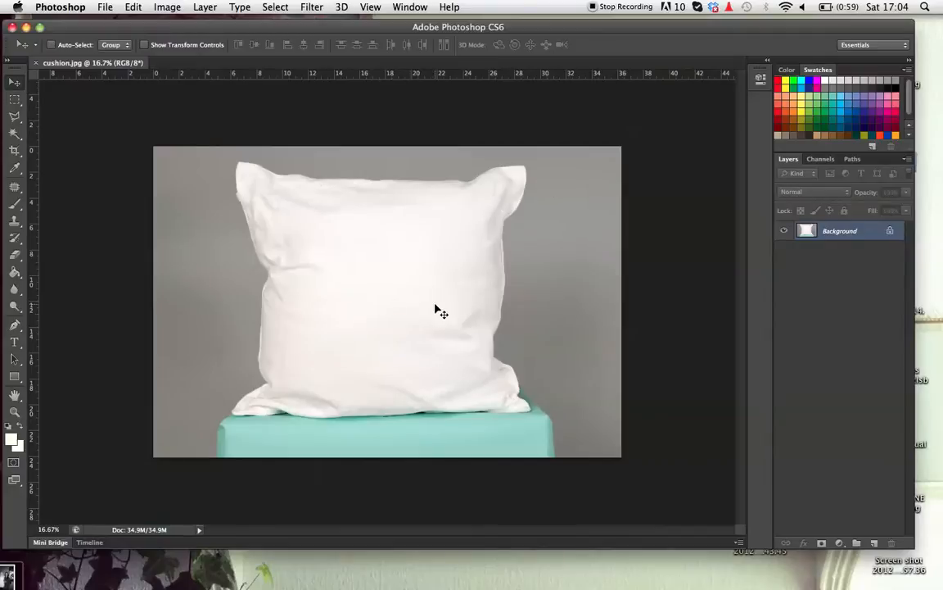
# - Switch to Illustrator and lock both the cushion and T-shirt images in cushion.jpg
pyautogui.moveTo(463, 578)
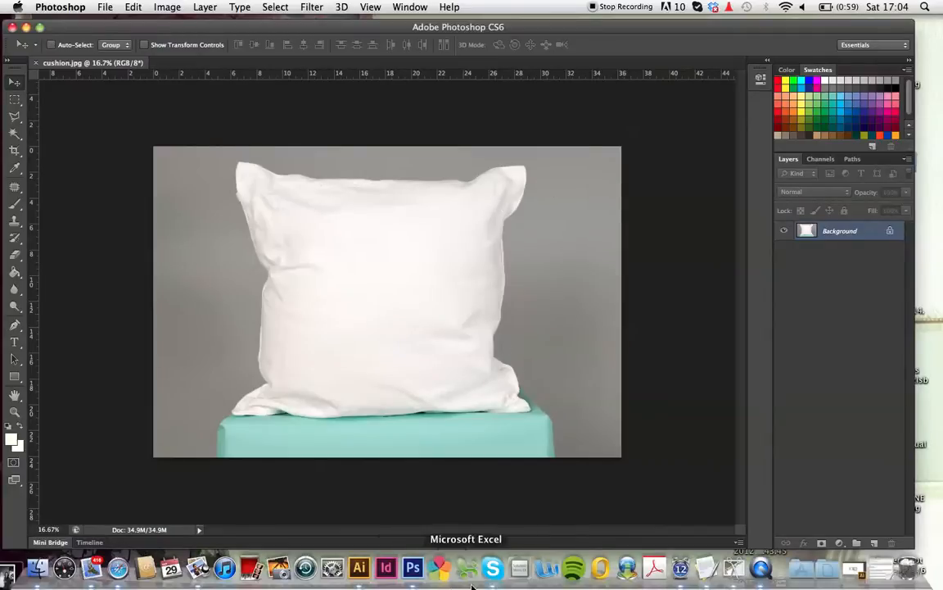
pyautogui.click(361, 578)
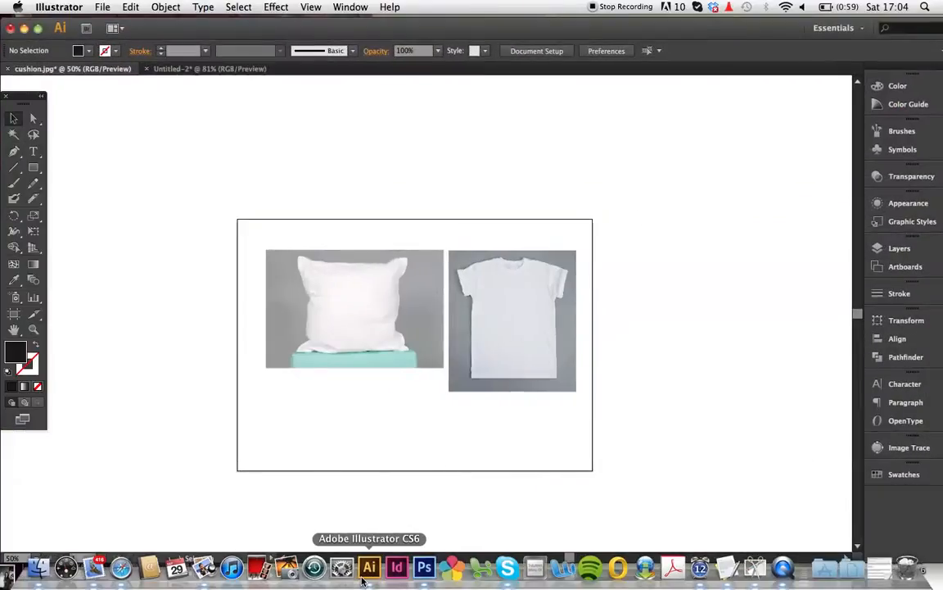
pyautogui.press('super+equal')
pyautogui.press('super+equal')
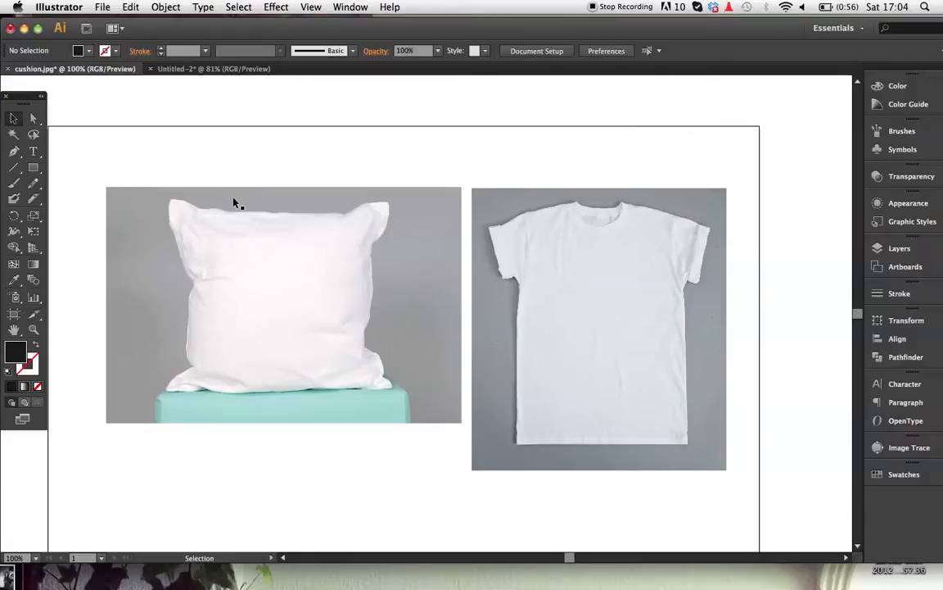
pyautogui.hscroll(-3, 312, 240)
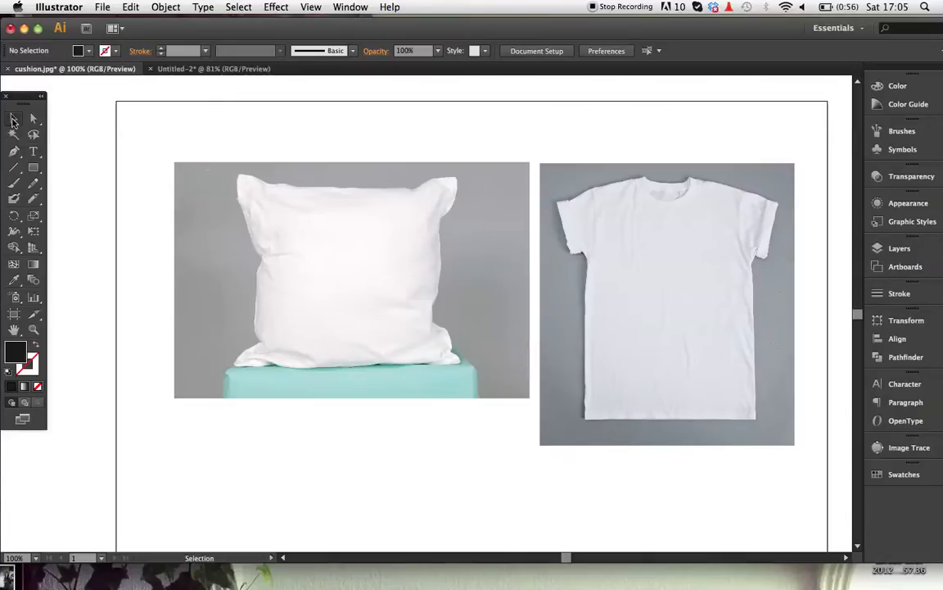
pyautogui.click(282, 251)
pyautogui.click(605, 281)
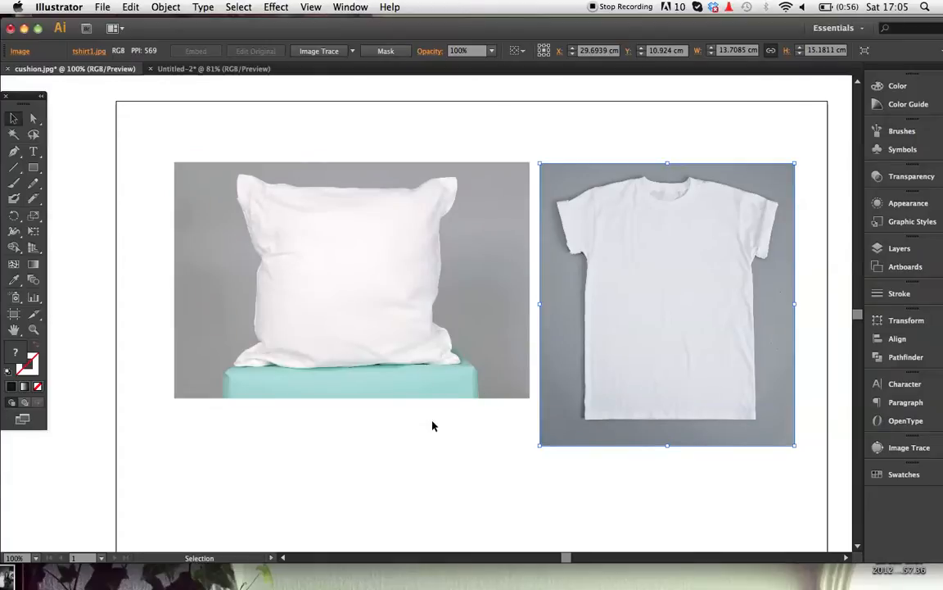
pyautogui.keyDown('shift'); pyautogui.click(432, 362); pyautogui.keyUp('shift')
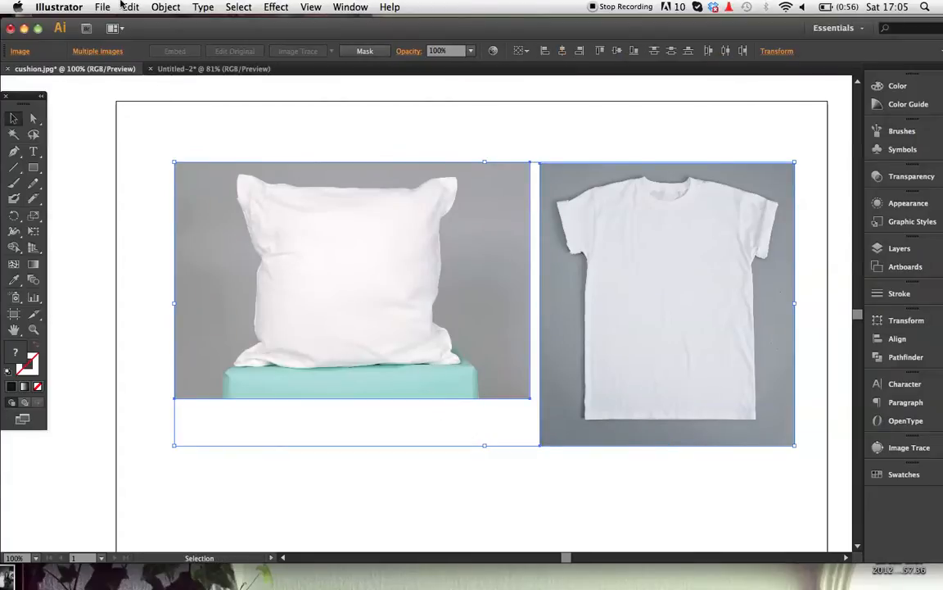
pyautogui.click(165, 7)
pyautogui.moveTo(176, 80)
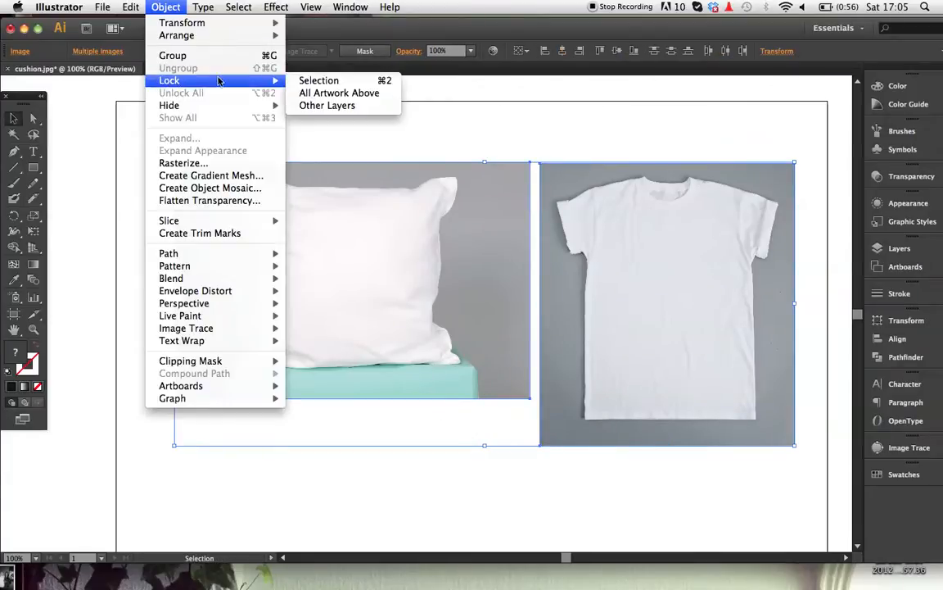
pyautogui.click(343, 80)
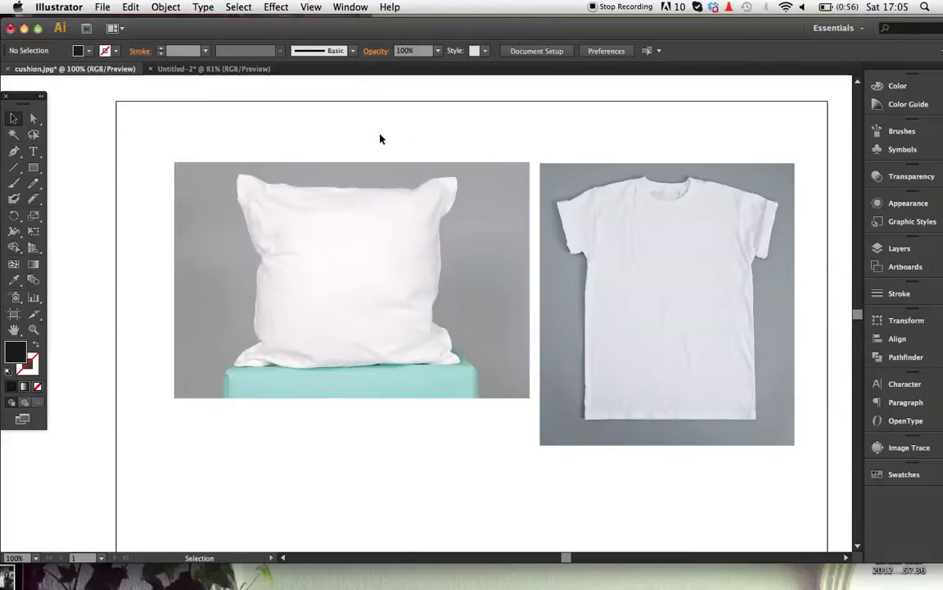
# - Examine the edges of the cushion up close around its lower-right corner, and the cushion's overall shape
pyautogui.press('a')
pyautogui.press('super+equal')
pyautogui.press('super+equal')
pyautogui.press('super+equal')
pyautogui.press('super+equal')
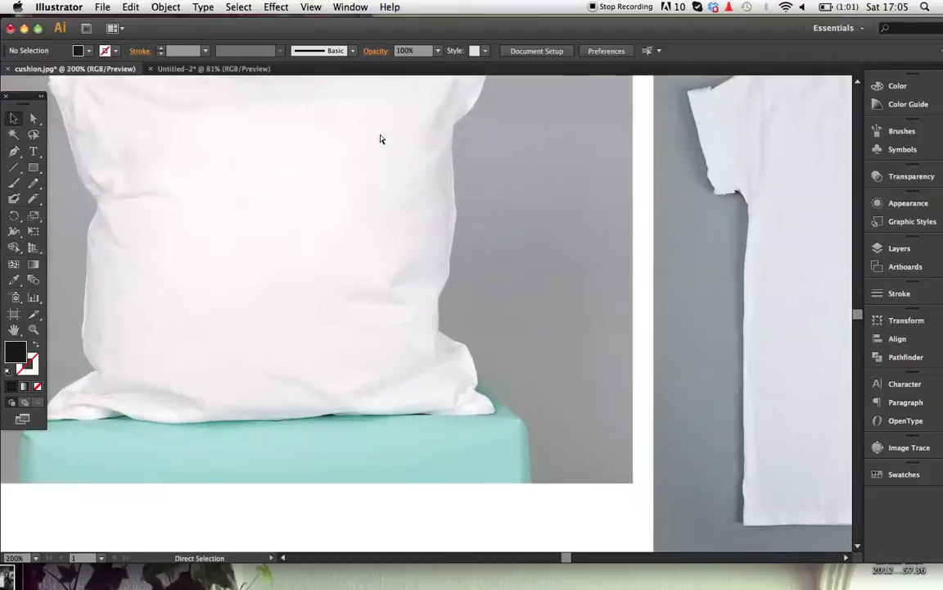
pyautogui.scroll(-5, 473, 219)
pyautogui.hscroll(3, 473, 219)
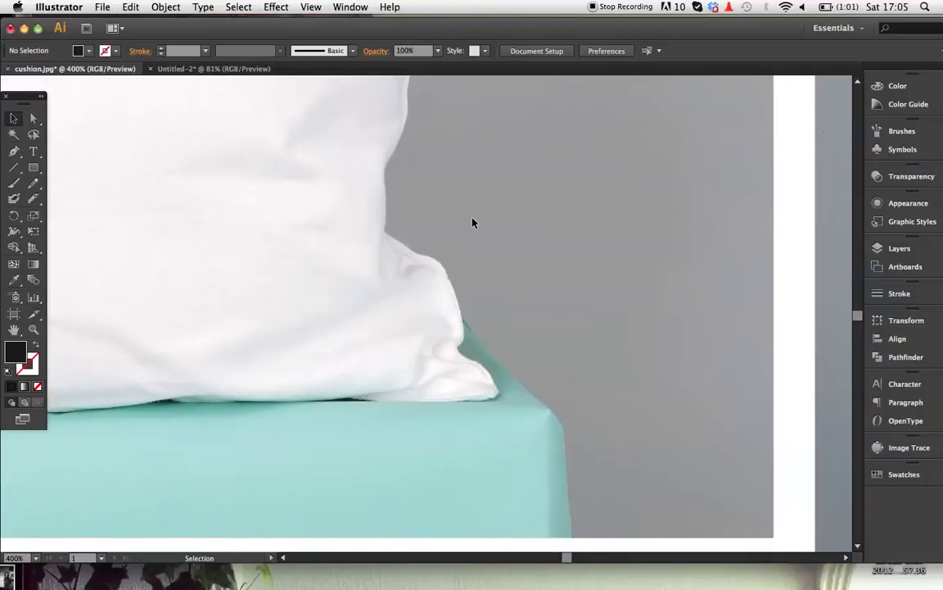
pyautogui.press('super+equal')
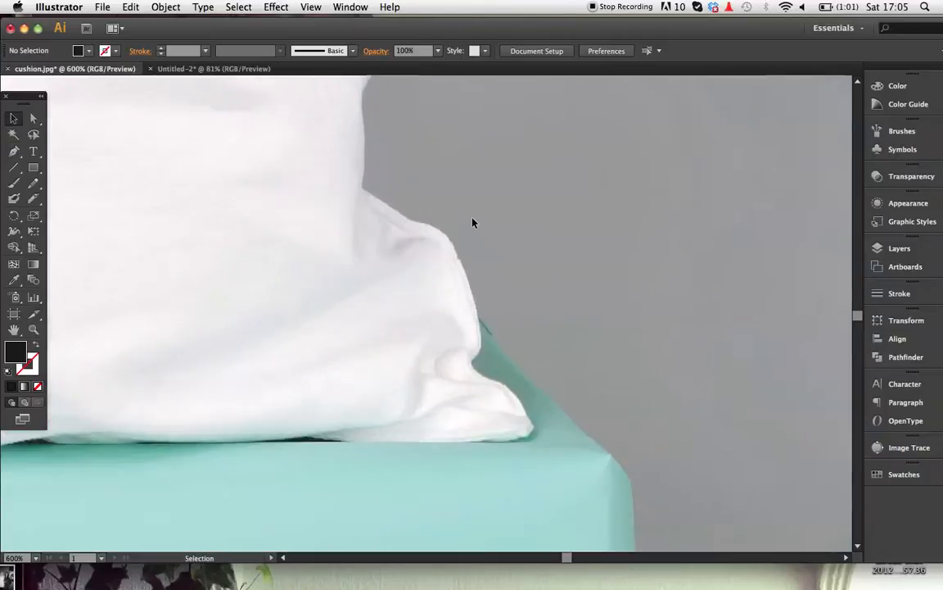
pyautogui.scroll(2, 472, 221)
pyautogui.hscroll(-2, 473, 221)
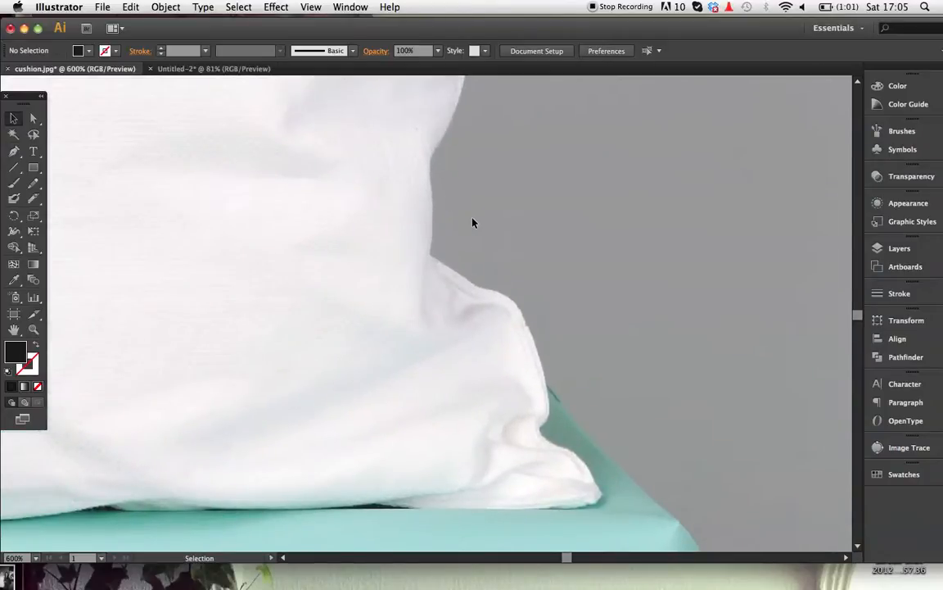
pyautogui.press('super+minus')
pyautogui.press('super+minus')
pyautogui.press('super+minus')
pyautogui.press('super+minus')
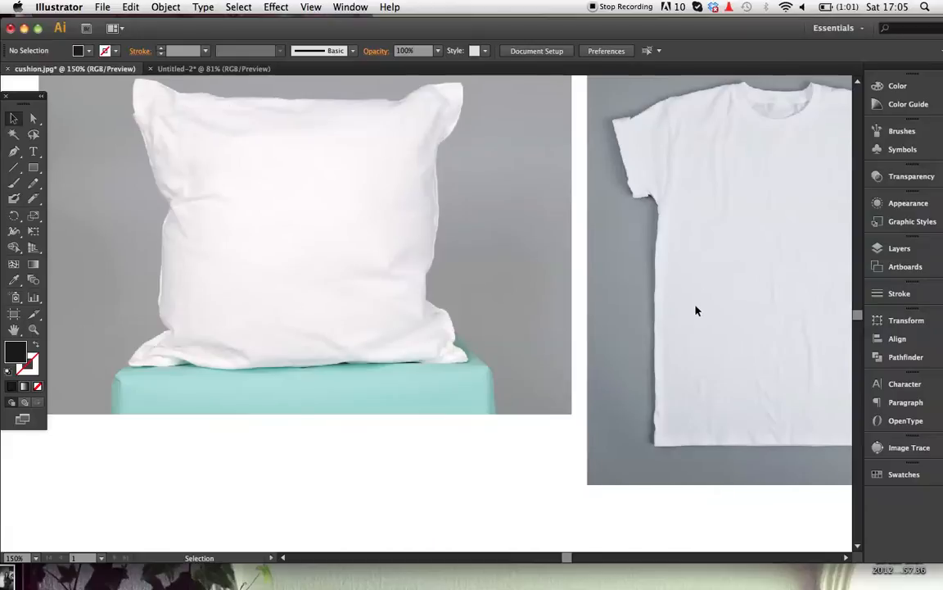
pyautogui.hscroll(-3, 696, 310)
pyautogui.scroll(1, 696, 310)
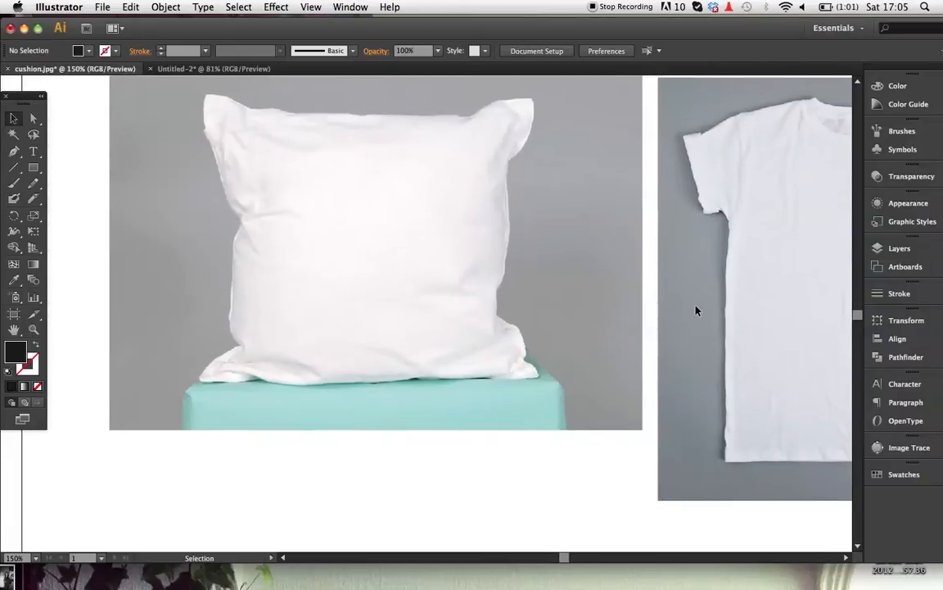
pyautogui.scroll(3, 696, 310)
pyautogui.hscroll(-2, 696, 310)
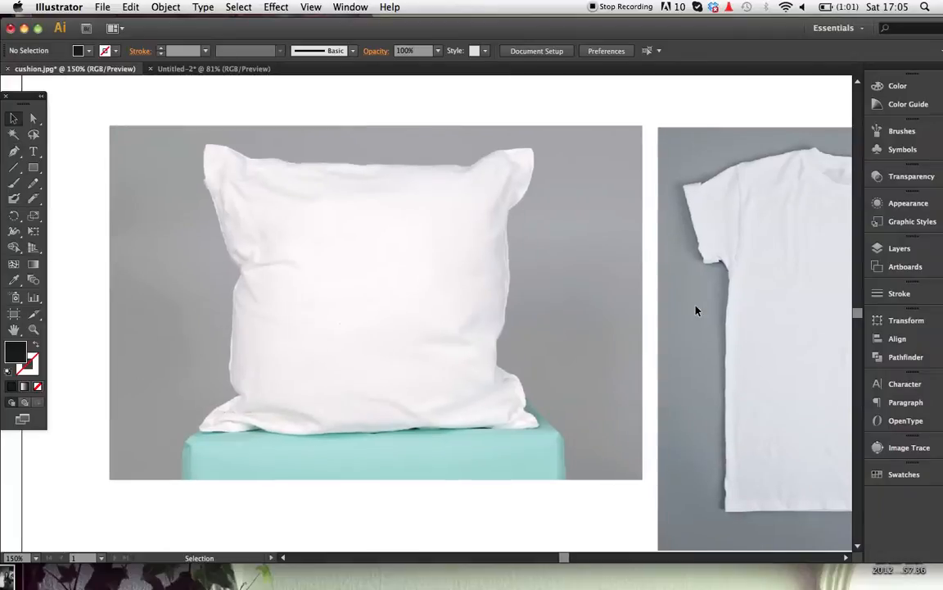
# - Set up the Pen tool with no fill and a black 0.5 pt stroke for outlining the cushion
pyautogui.press('super+equal')
pyautogui.press('super+equal')
pyautogui.press('super+equal')
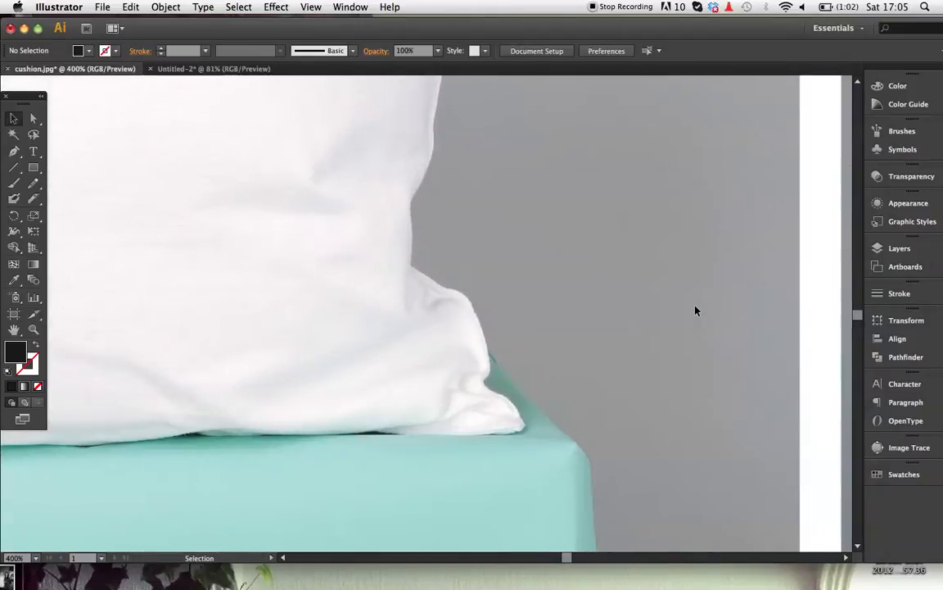
pyautogui.click(14, 152)
pyautogui.press('super+equal')
pyautogui.hscroll(2, 598, 490)
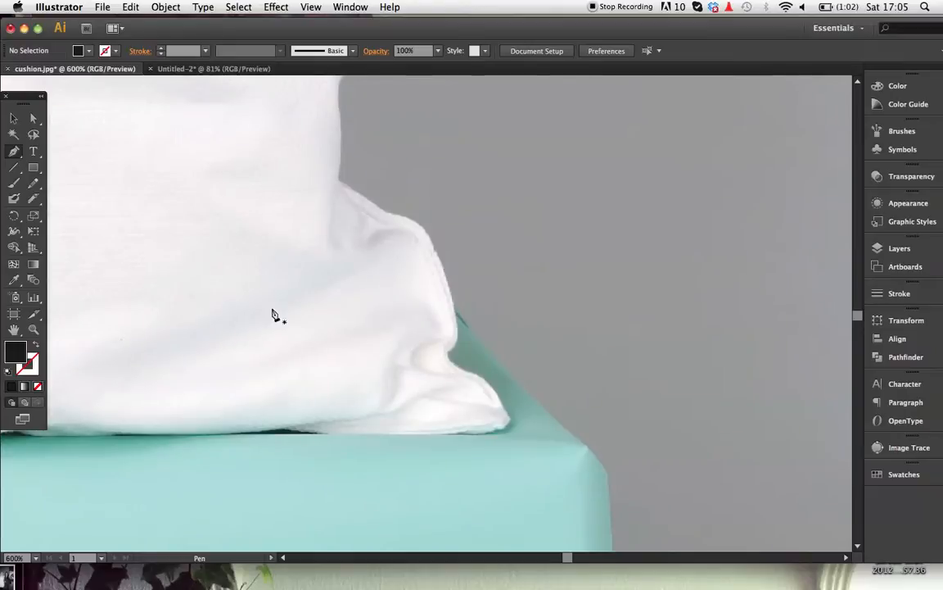
pyautogui.click(35, 347)
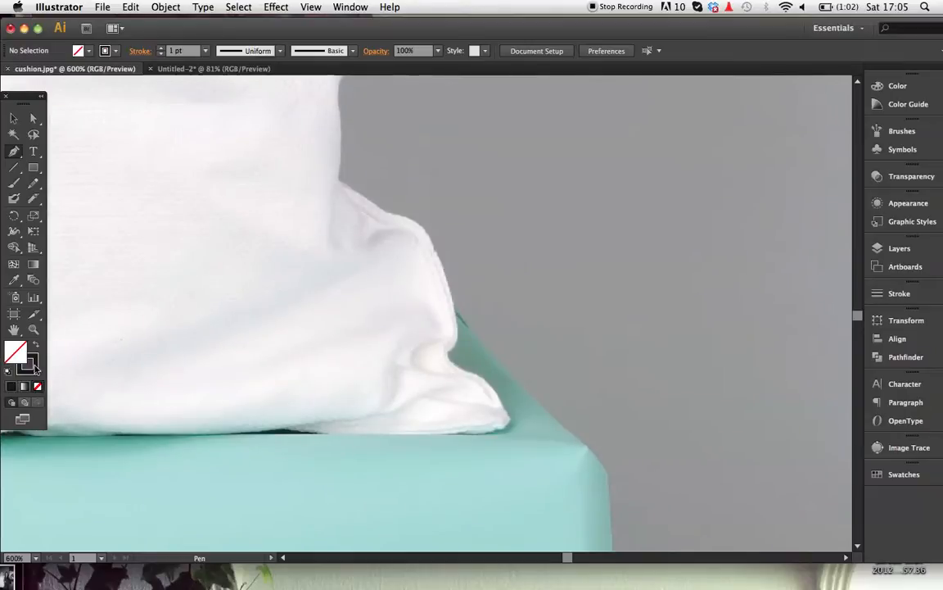
pyautogui.click(206, 51)
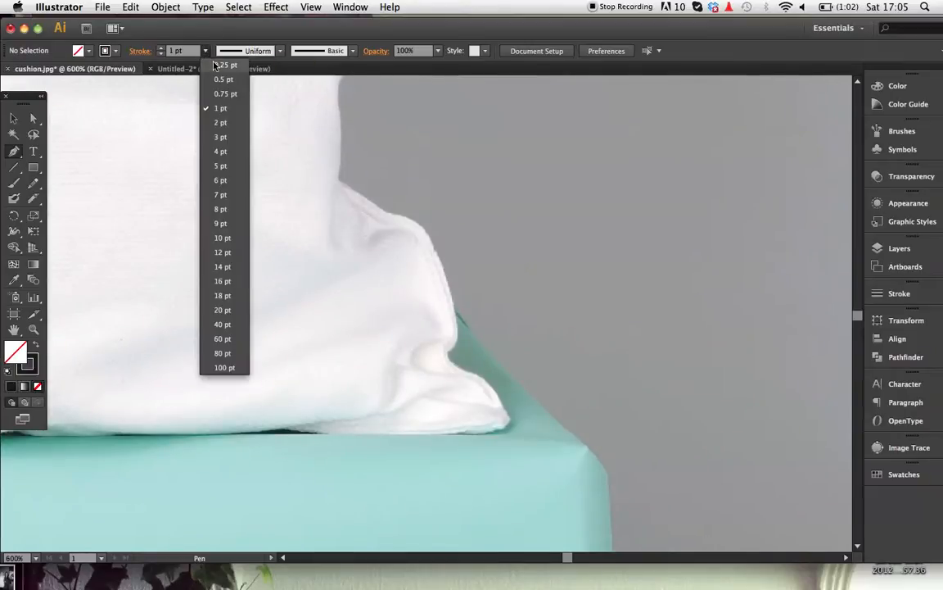
pyautogui.click(218, 65)
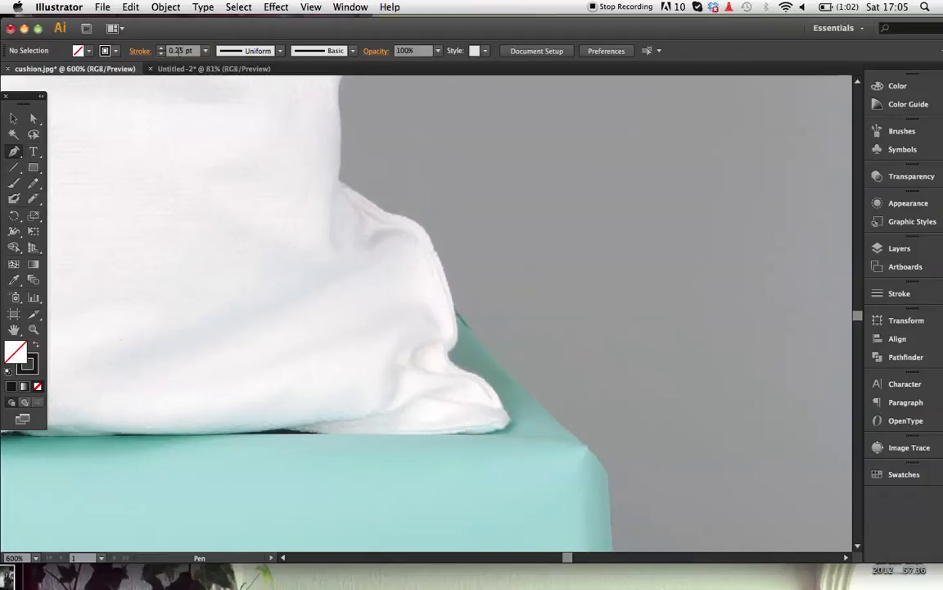
pyautogui.press('Return')
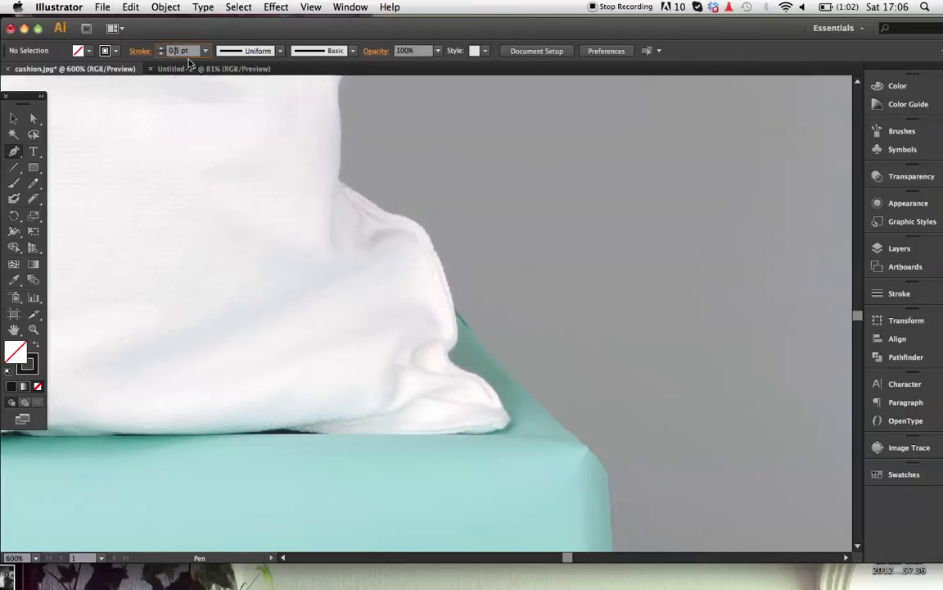
# - Trace a curved path with the Pen tool along the cushion's lower-right corner up to the first fold, and deselect it
pyautogui.click(511, 428)
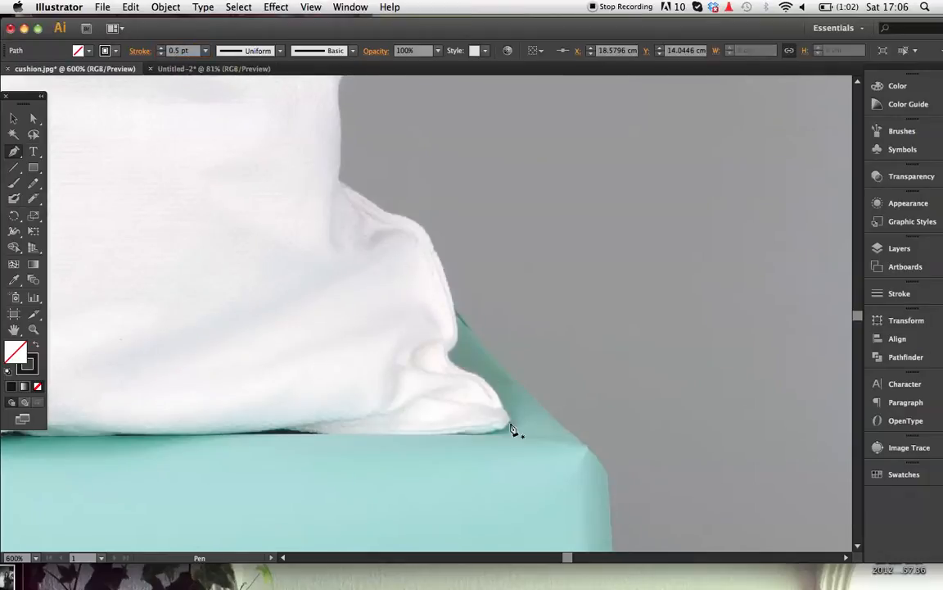
pyautogui.press('super+equal')
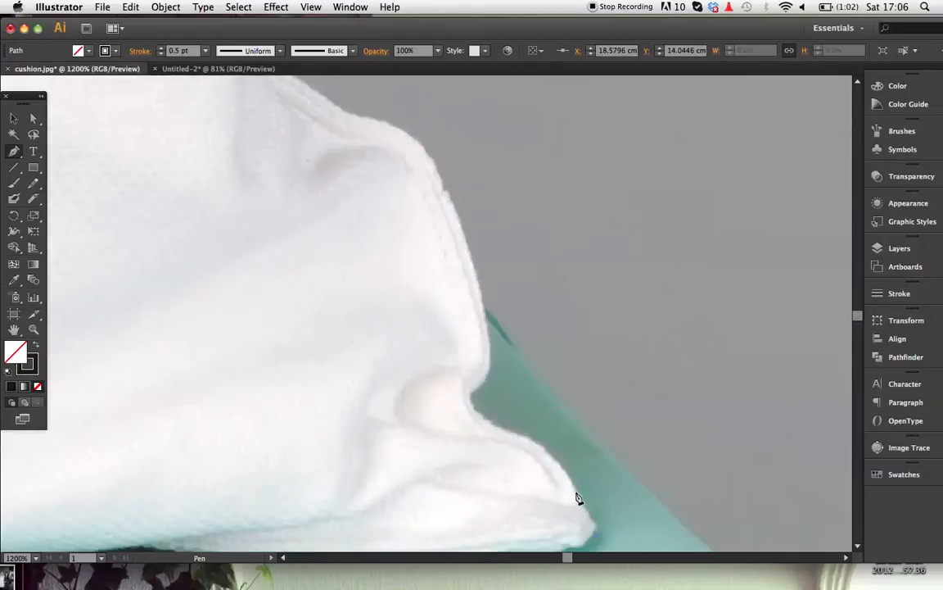
pyautogui.click(555, 465)
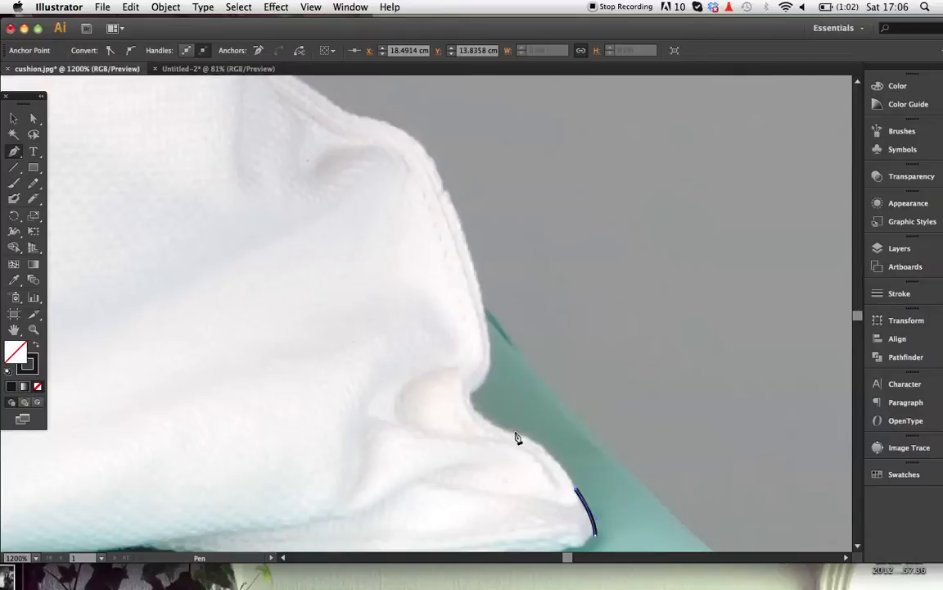
pyautogui.moveTo(475, 430); pyautogui.dragTo(478, 432)
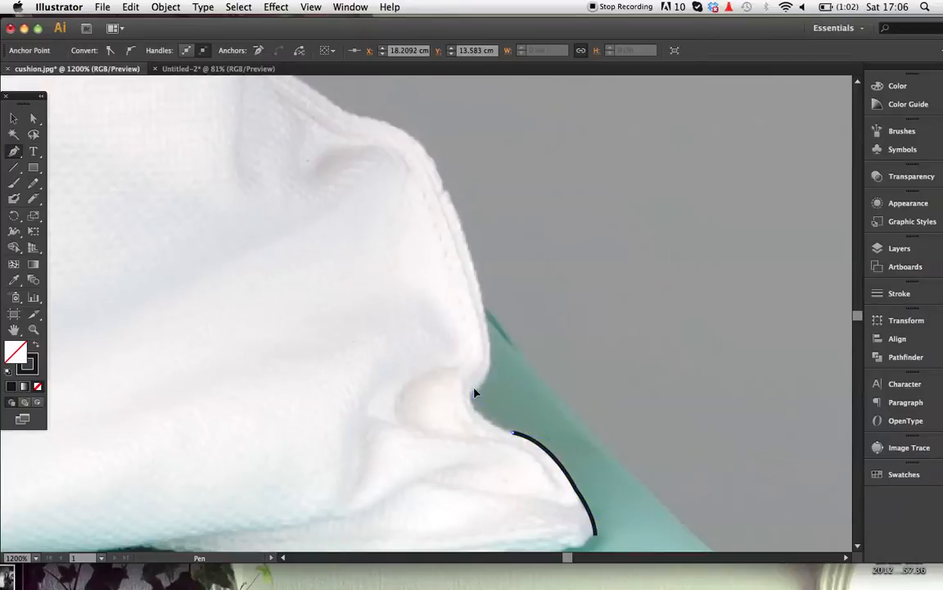
pyautogui.moveTo(491, 369); pyautogui.dragTo(491, 377)
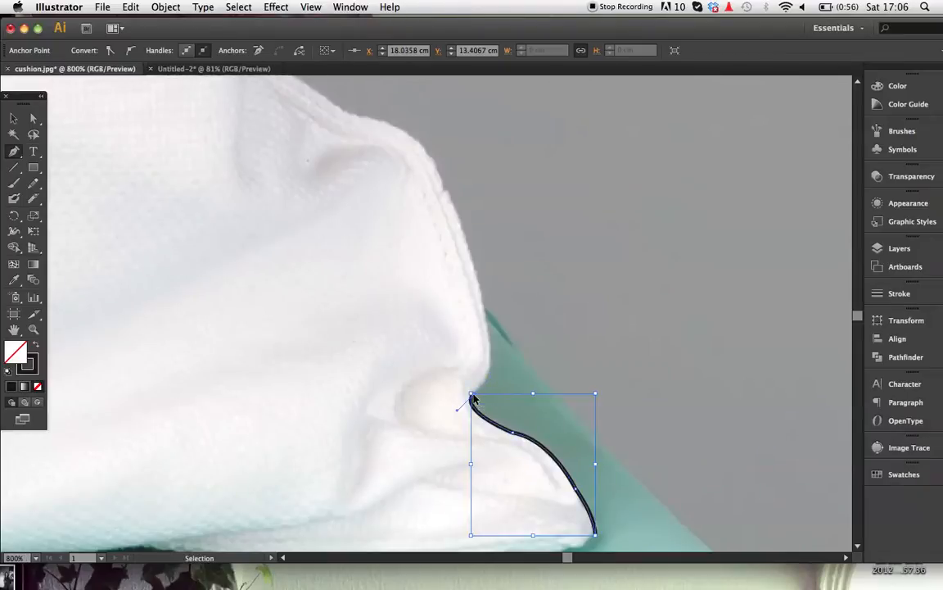
pyautogui.press('super+minus')
pyautogui.press('super+minus')
pyautogui.press('super+minus')
pyautogui.press('super+minus')
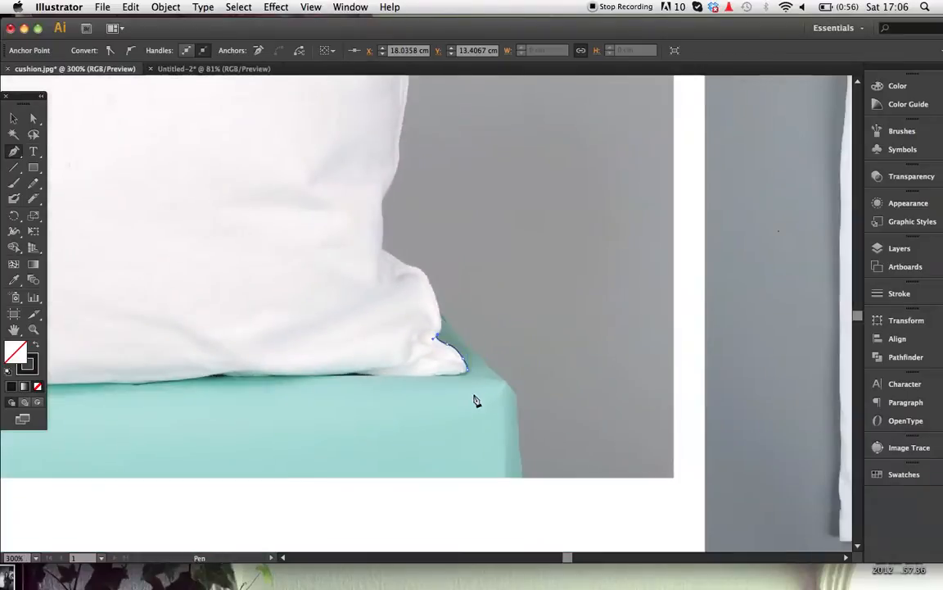
pyautogui.click(12, 119)
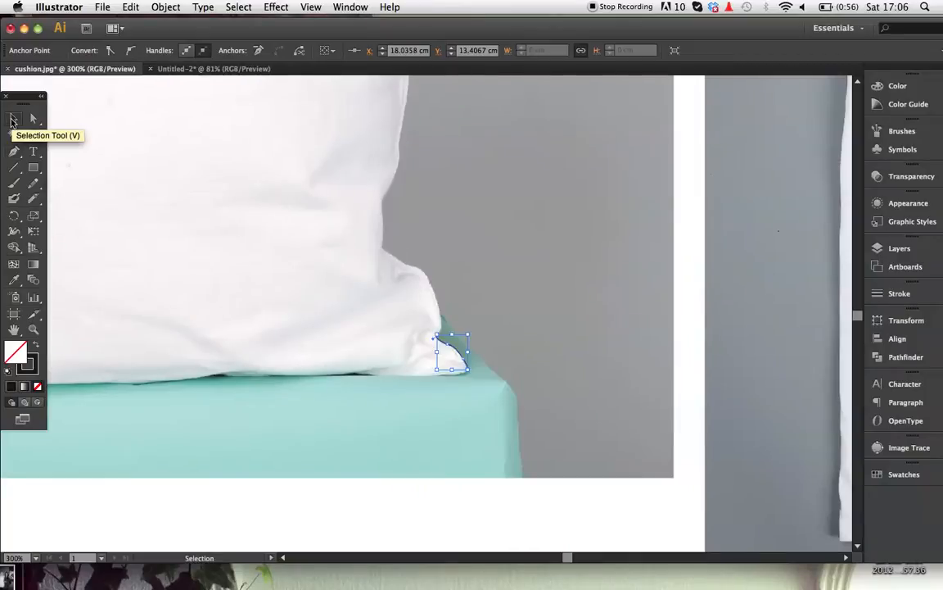
pyautogui.press('super+minus')
pyautogui.press('super+minus')
pyautogui.hscroll(-5, 269, 252)
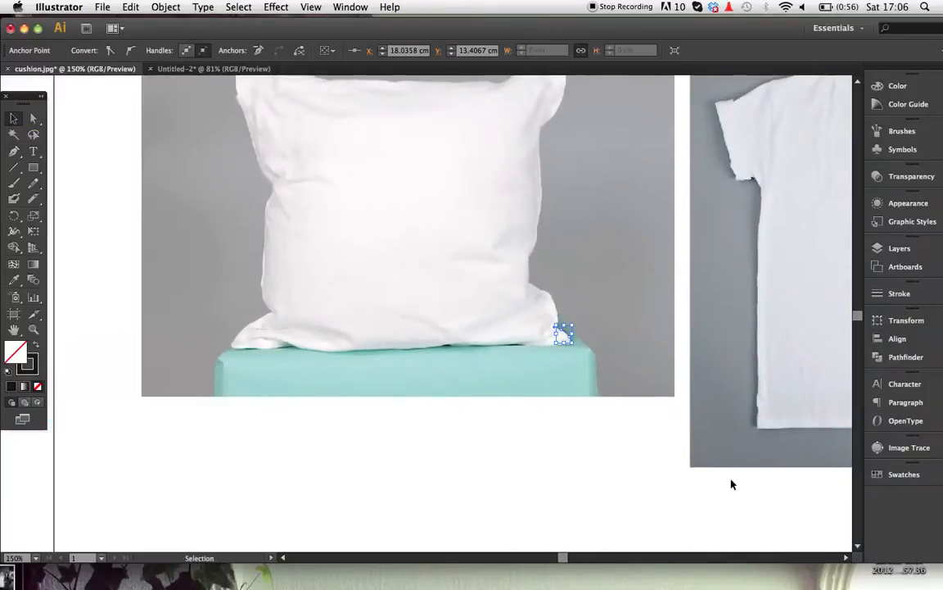
pyautogui.click(609, 472)
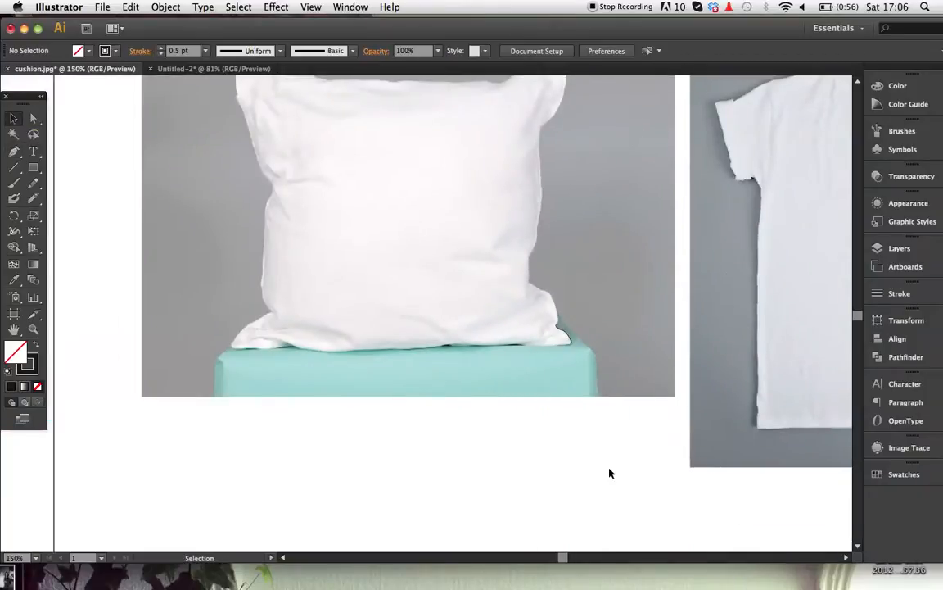
# - Switch to the Untitled-2 document and examine the finished black shapes covering the cushion and the T-shirt
pyautogui.click(191, 70)
pyautogui.scroll(-2, 327, 352)
pyautogui.hscroll(-2, 327, 353)
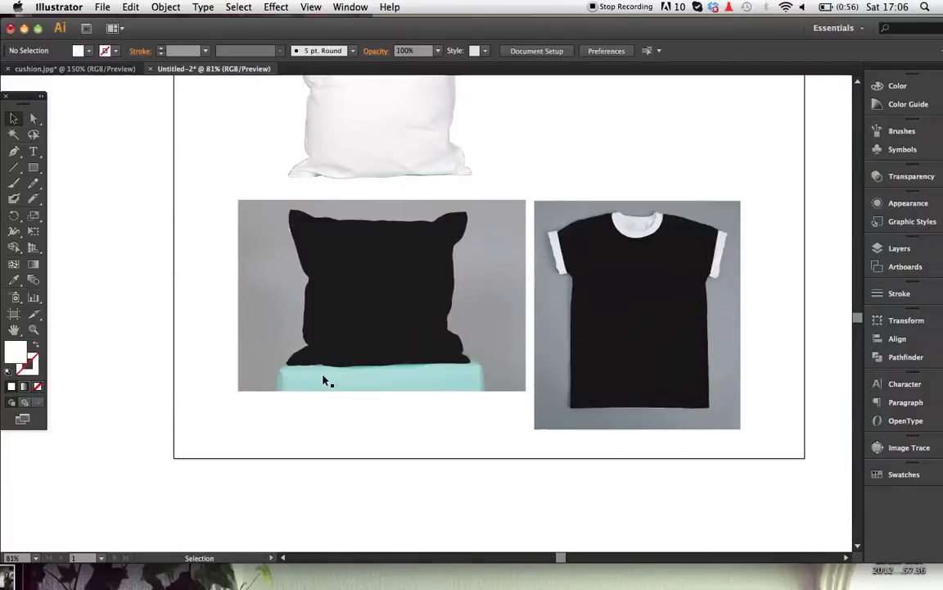
pyautogui.click(405, 320)
pyautogui.click(432, 419)
pyautogui.press('super+equal')
pyautogui.press('super+equal')
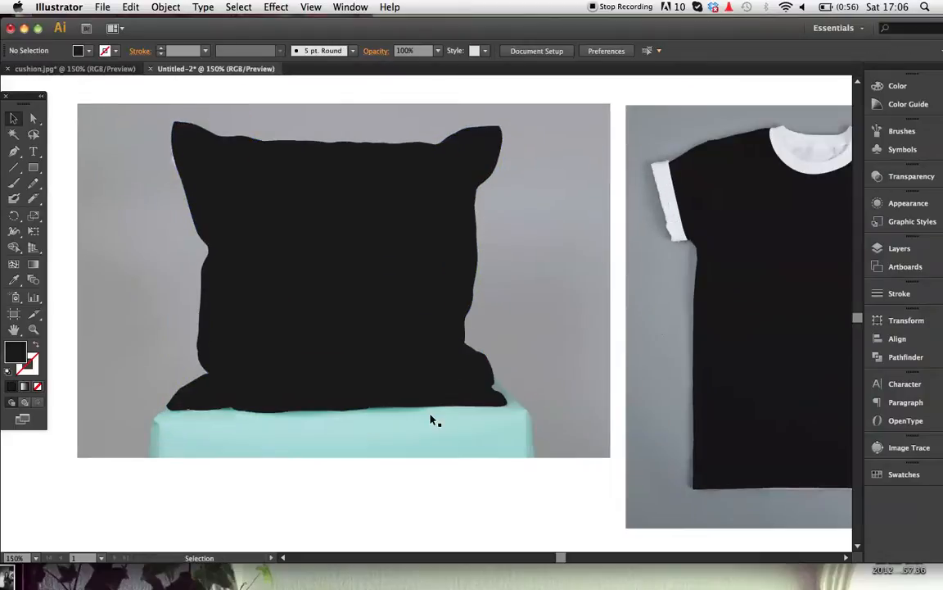
pyautogui.hscroll(-3, 432, 419)
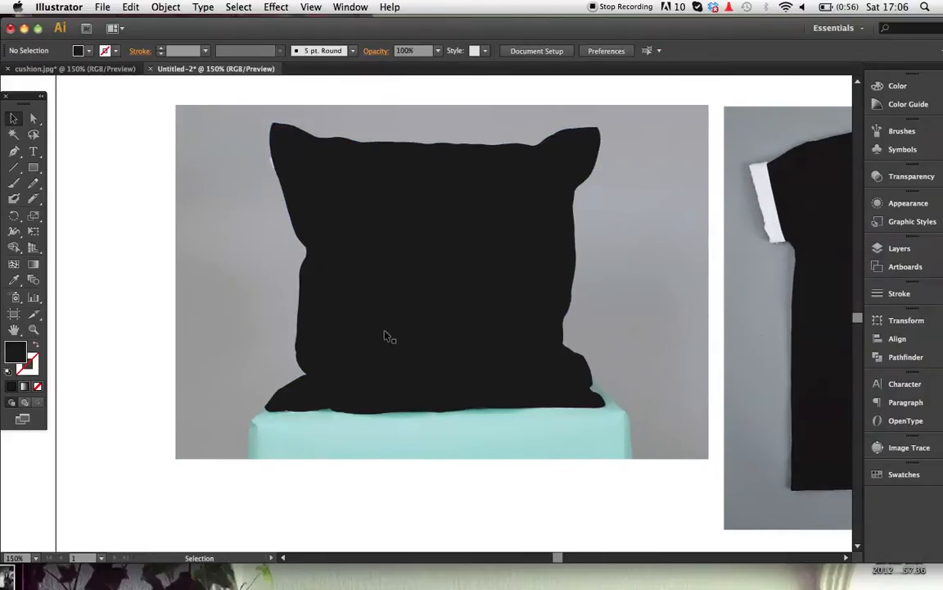
pyautogui.click(388, 336)
pyautogui.hscroll(6, 294, 325)
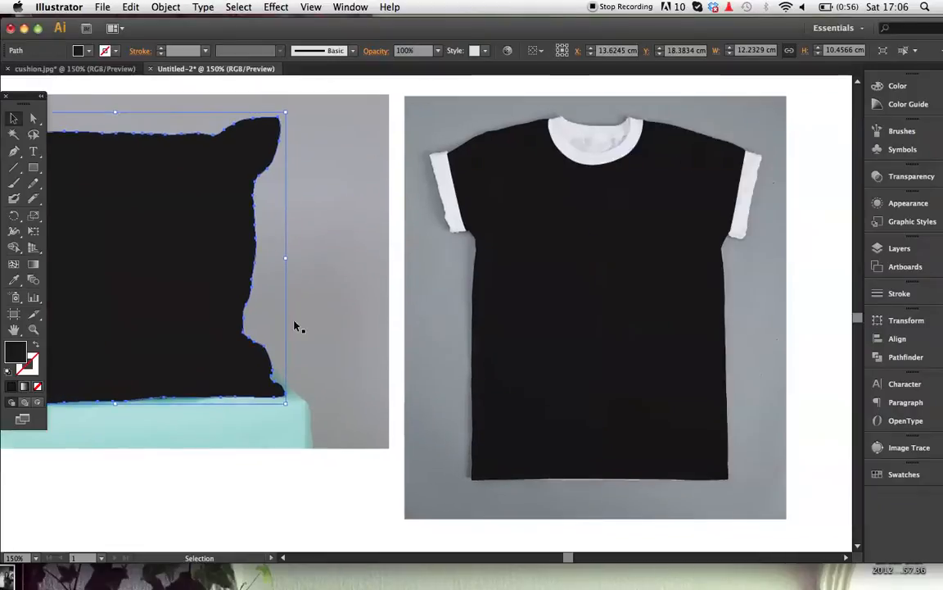
pyautogui.click(495, 247)
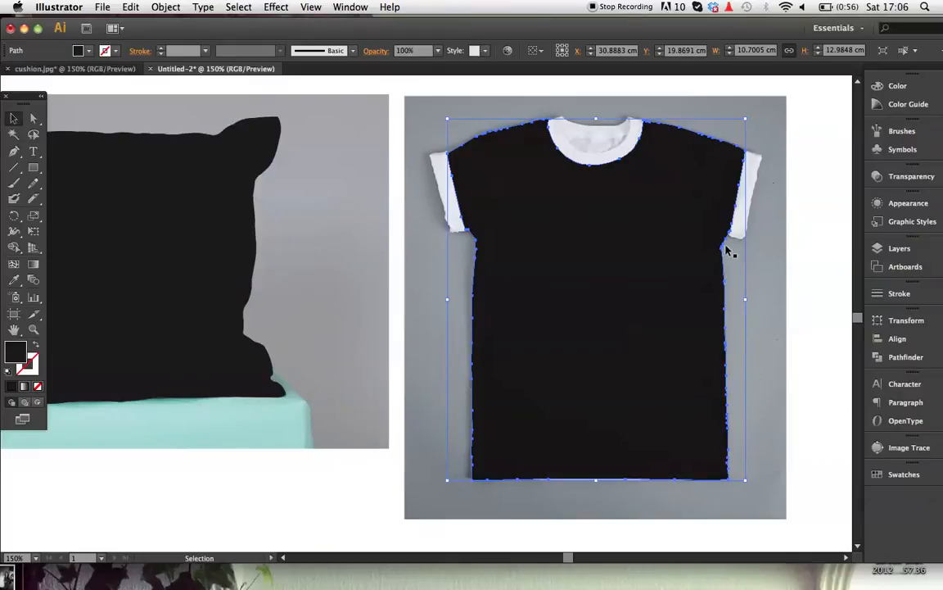
pyautogui.hscroll(-10, 728, 279)
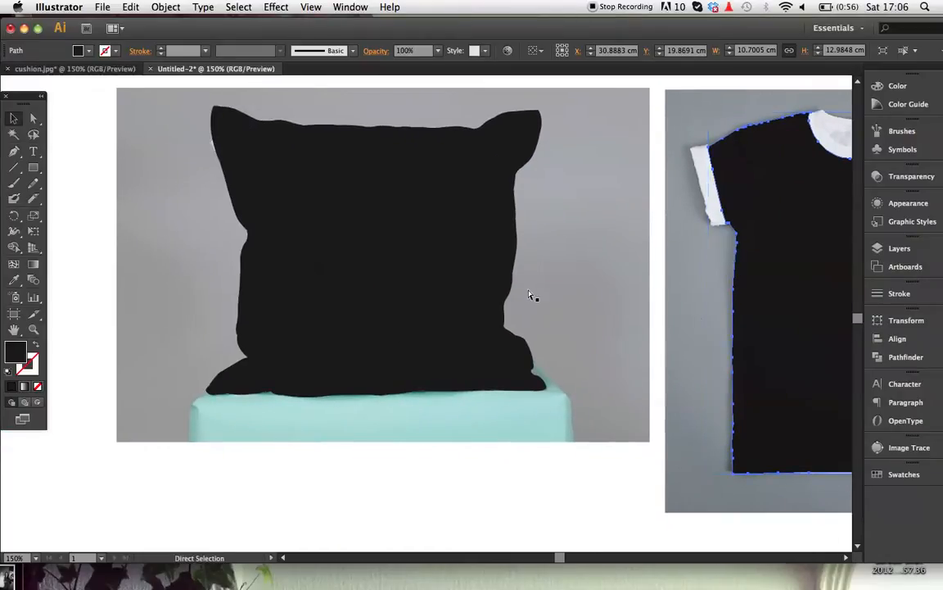
# - Select and copy the cushion and T-shirt photos together with their black shapes in Untitled-2
pyautogui.press('super+minus')
pyautogui.hscroll(3, 526, 303)
pyautogui.scroll(-2, 527, 303)
pyautogui.press('super+minus')
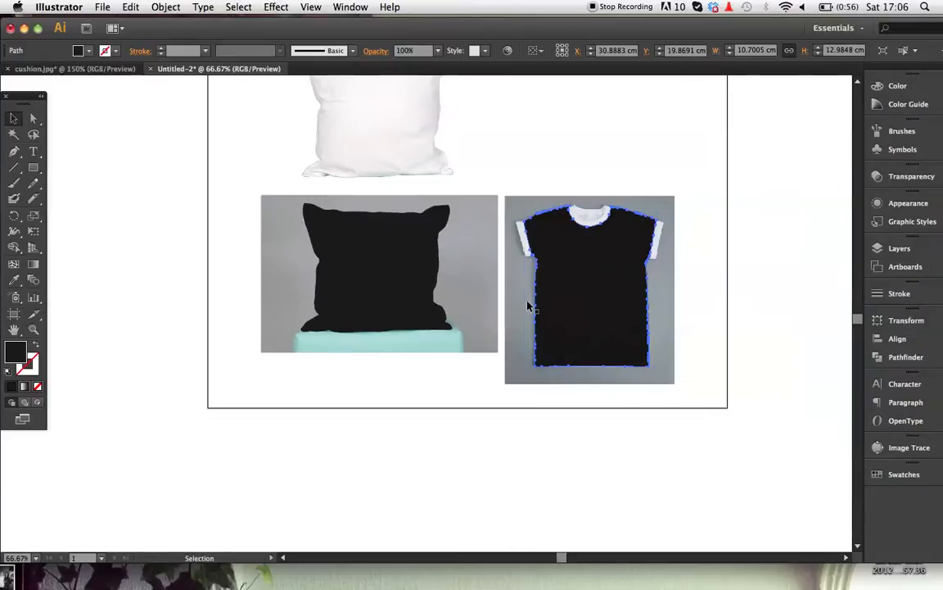
pyautogui.moveTo(230, 211); pyautogui.dragTo(524, 314)
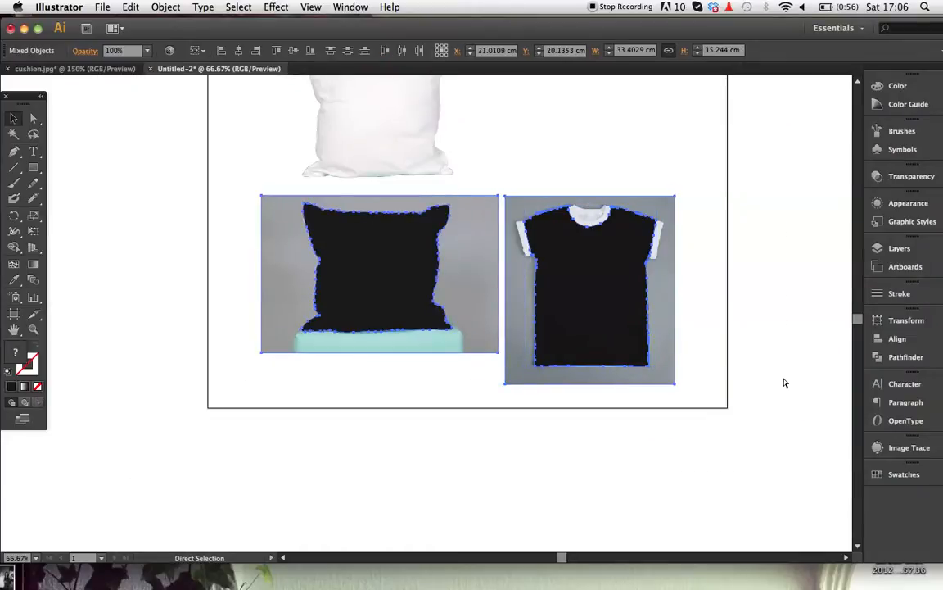
# - Clear the cushion.jpg artboard by deleting the partial outline, unlocking the cushion and T-shirt images, and deleting them
pyautogui.click(83, 70)
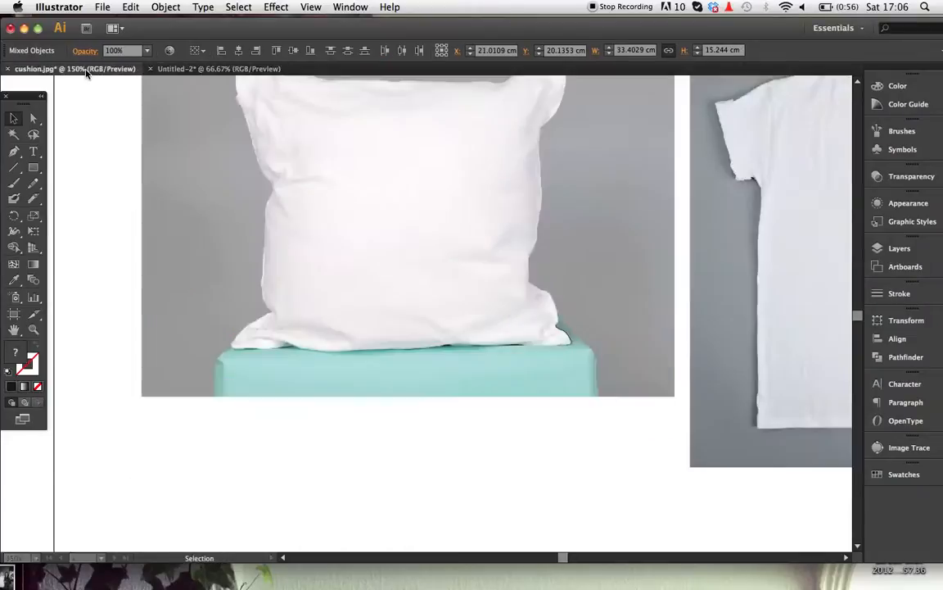
pyautogui.press('super+minus')
pyautogui.press('super+minus')
pyautogui.press('super+minus')
pyautogui.moveTo(229, 204); pyautogui.dragTo(708, 382)
pyautogui.press('Delete')
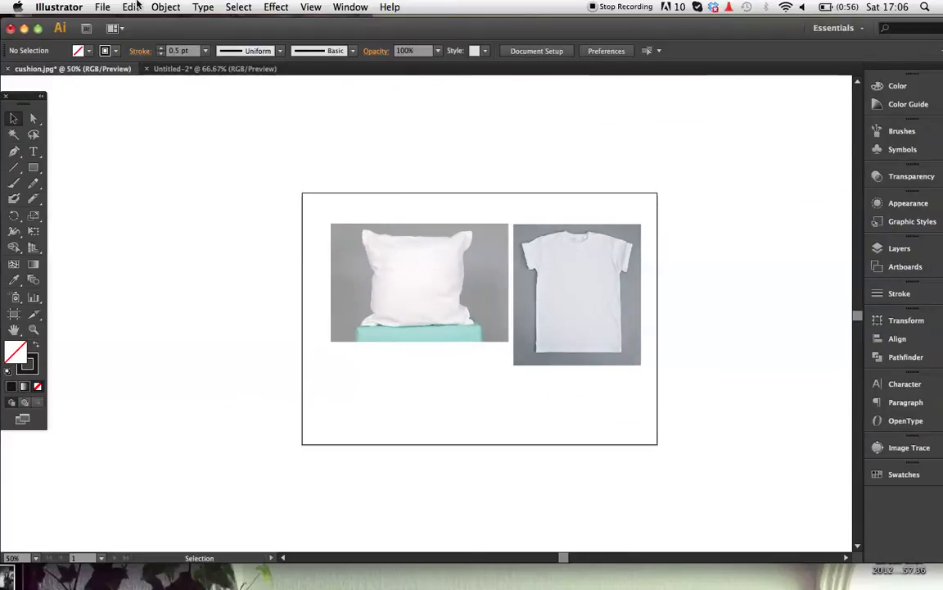
pyautogui.click(166, 7)
pyautogui.click(181, 92)
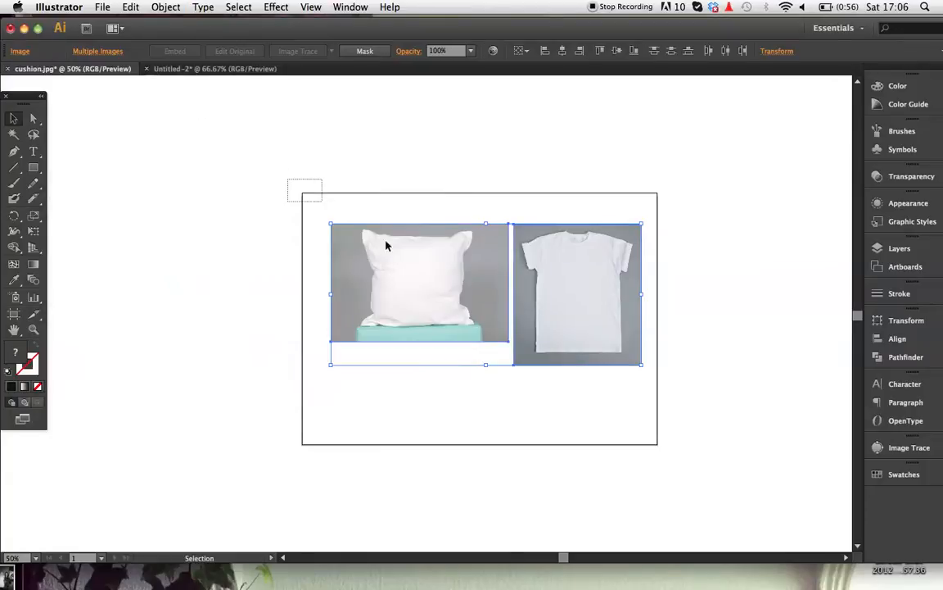
pyautogui.press('Delete')
# - Paste the copied photos and black shapes into cushion.jpg and position them in the upper part of the artboard
pyautogui.press('super+v')
pyautogui.click(573, 320)
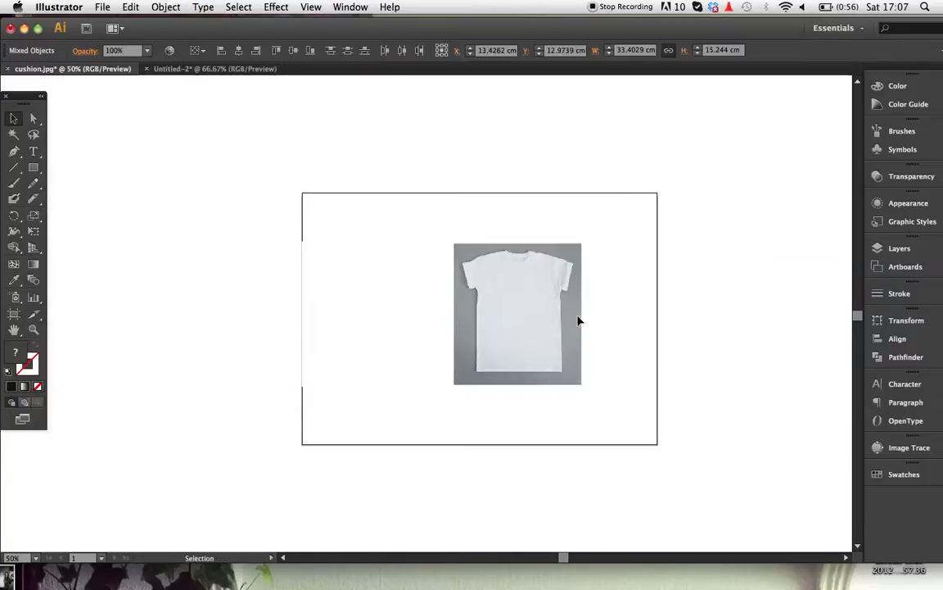
pyautogui.moveTo(550, 321); pyautogui.dragTo(604, 287)
pyautogui.click(623, 424)
# - Examine up close how the black shape covers the cushion in the pasted photo
pyautogui.press('super+equal')
pyautogui.press('super+equal')
pyautogui.press('super+equal')
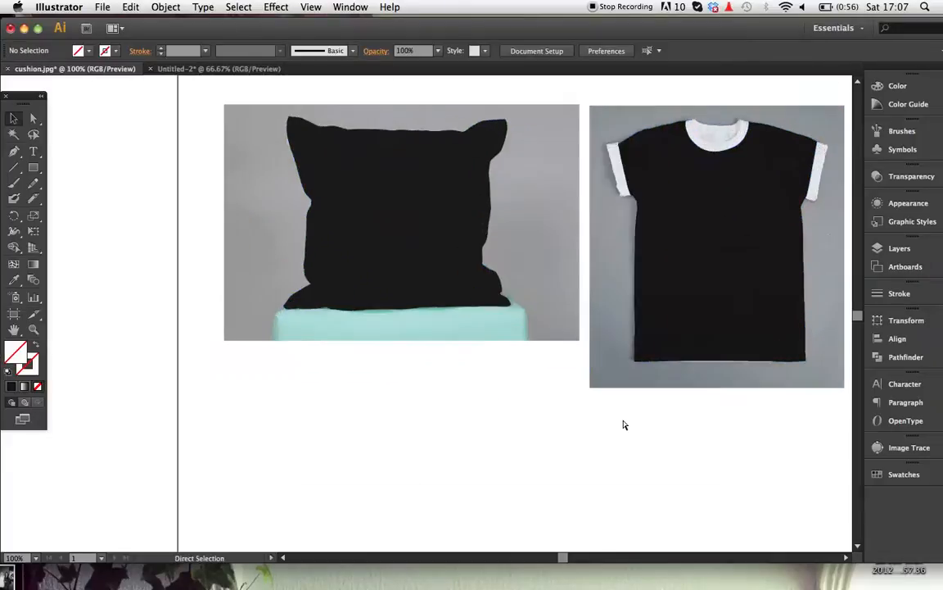
pyautogui.scroll(2, 623, 424)
pyautogui.hscroll(1, 622, 424)
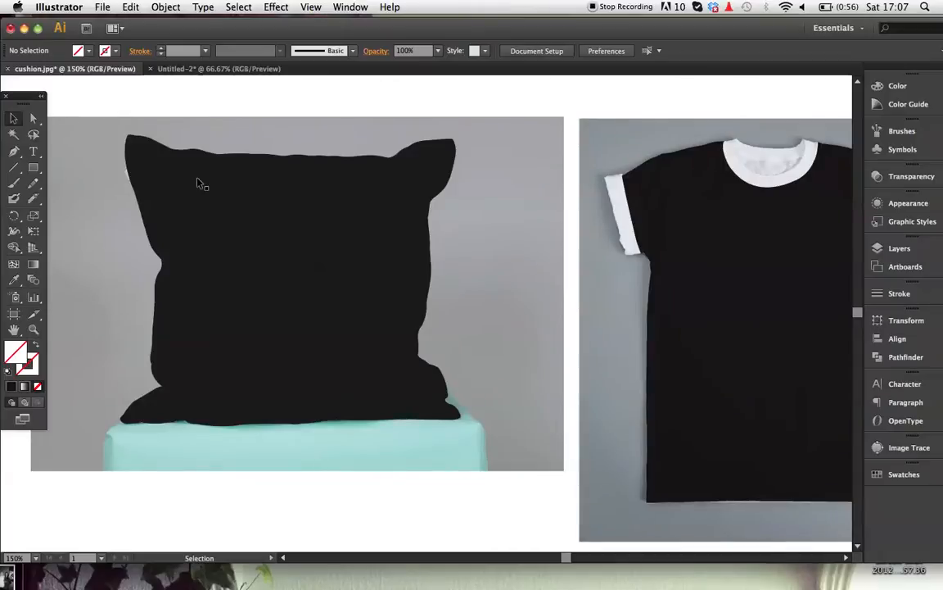
pyautogui.hscroll(-1, 198, 184)
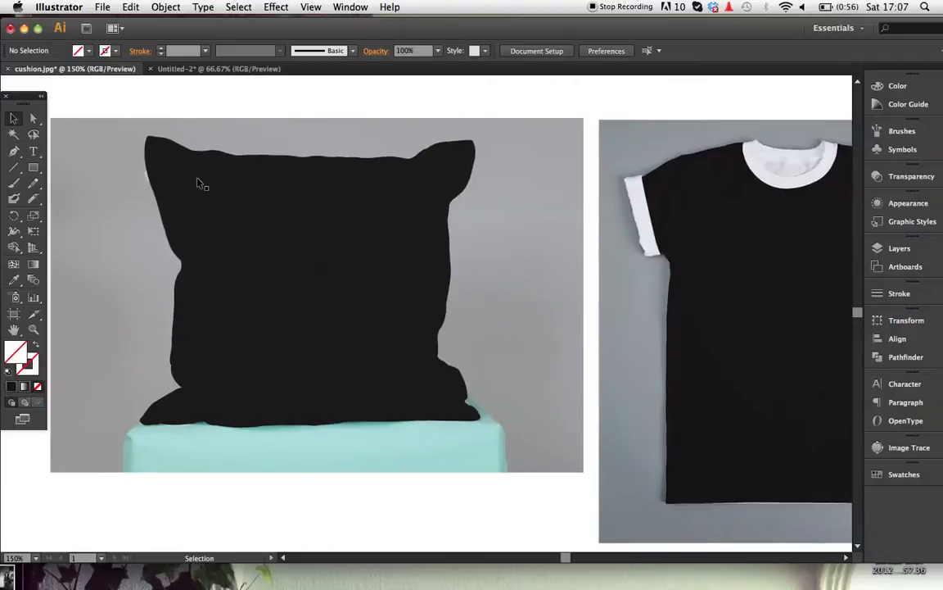
pyautogui.press('super+0')
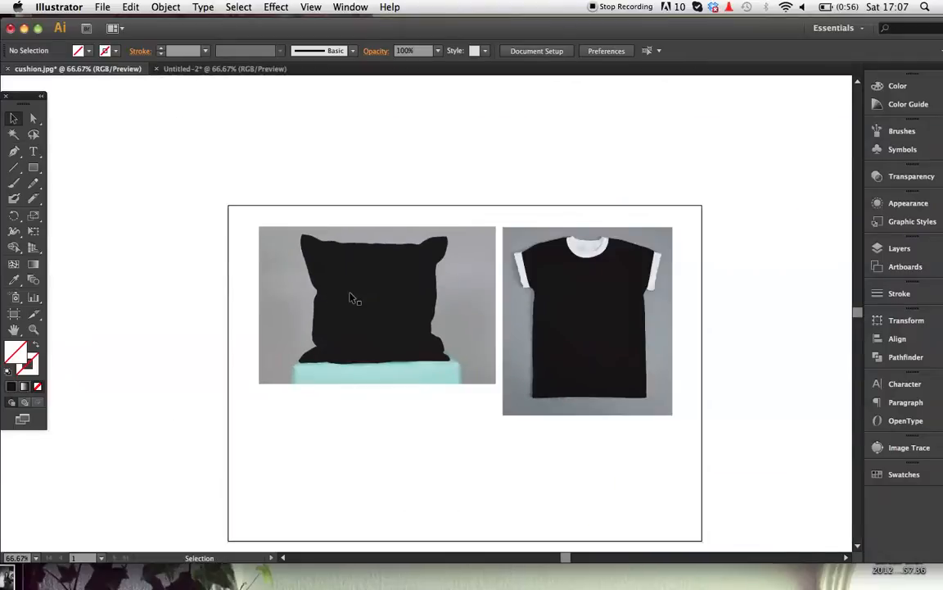
# - Duplicate the black cushion shape and place the copy beyond the artboard's upper-left corner
pyautogui.click(350, 297)
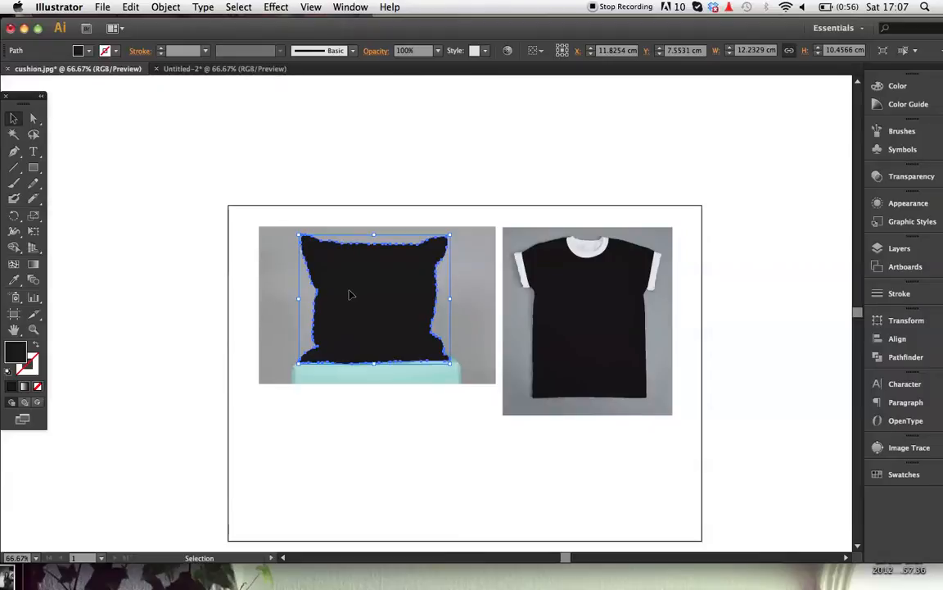
pyautogui.press('a')
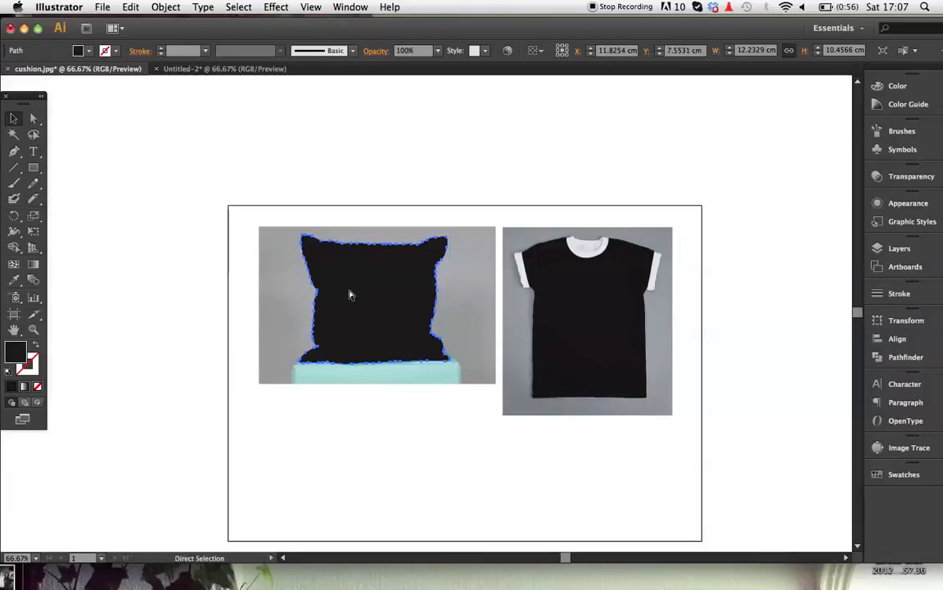
pyautogui.press('v')
pyautogui.moveTo(349, 295); pyautogui.dragTo(400, 309)
pyautogui.moveTo(242, 267); pyautogui.dragTo(120, 152)
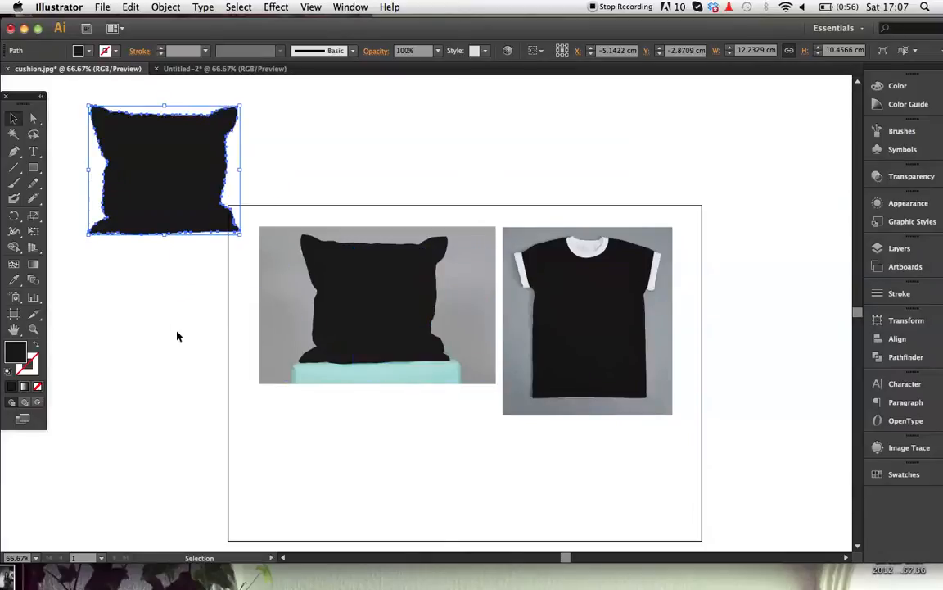
# - Make a clipping mask from the cushion photo and its black shape, and move the cut-out cushion around
pyautogui.moveTo(344, 212); pyautogui.dragTo(423, 331)
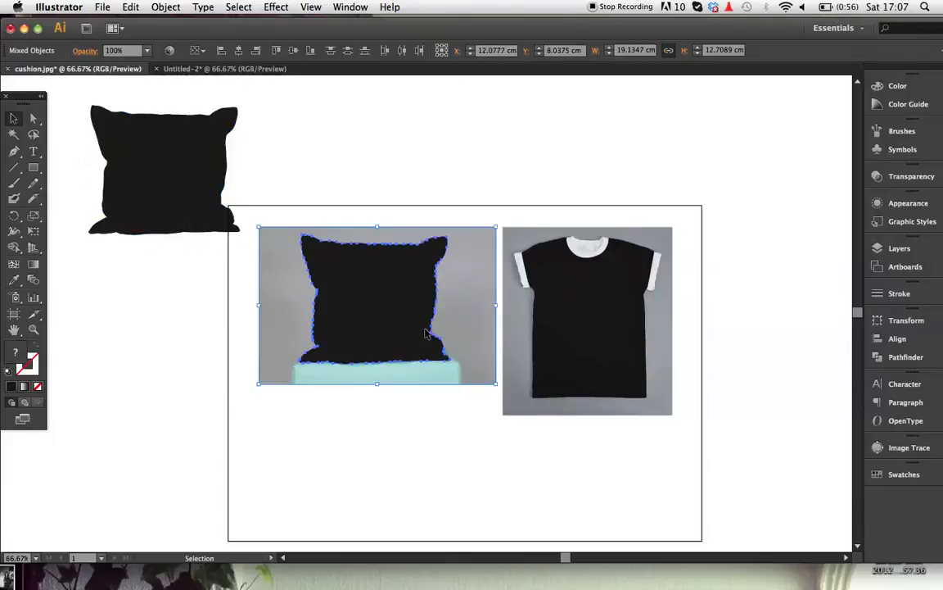
pyautogui.press('super+7')
pyautogui.click(404, 405)
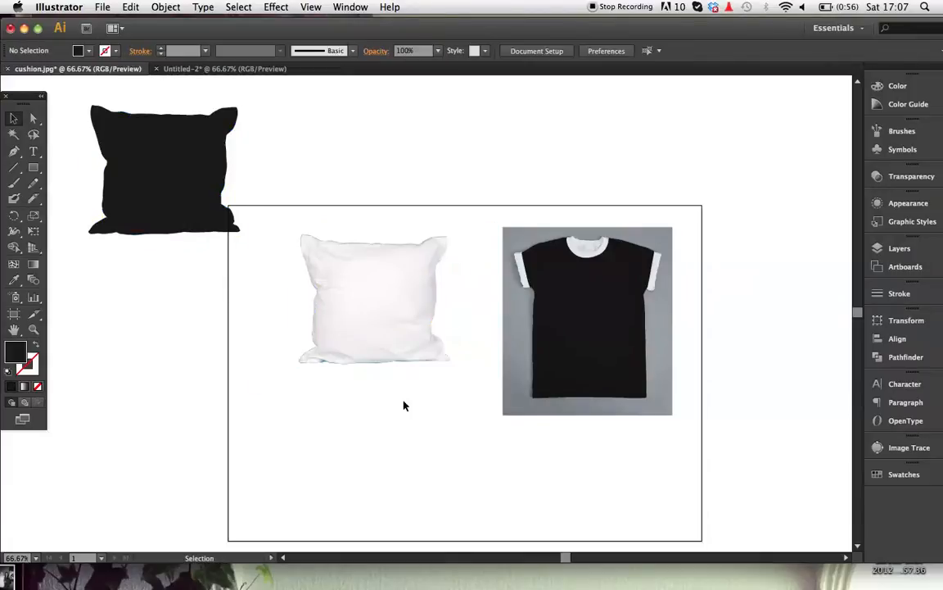
pyautogui.moveTo(375, 312); pyautogui.dragTo(363, 328)
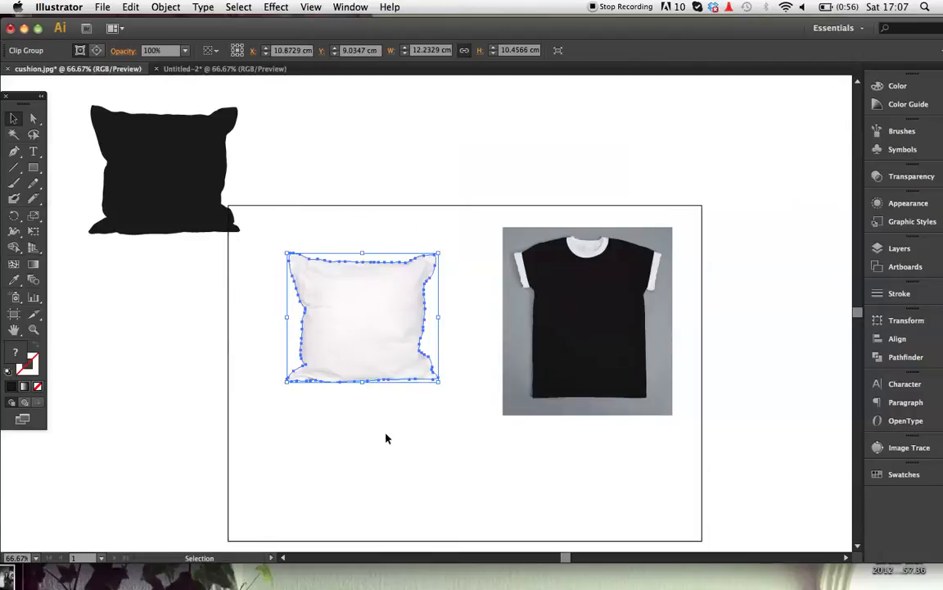
pyautogui.click(385, 436)
# - Undo the cut-out cushion's moves and clipping mask, and delete the spare black cushion shape outside the artboard
pyautogui.press('super+z')
pyautogui.press('super+z')
pyautogui.press('super+z')
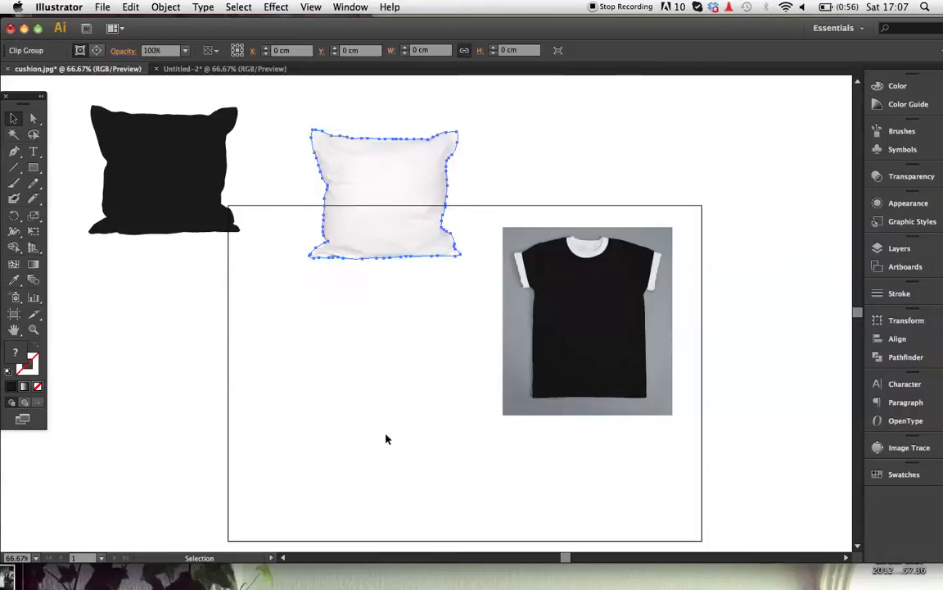
pyautogui.press('super+z')
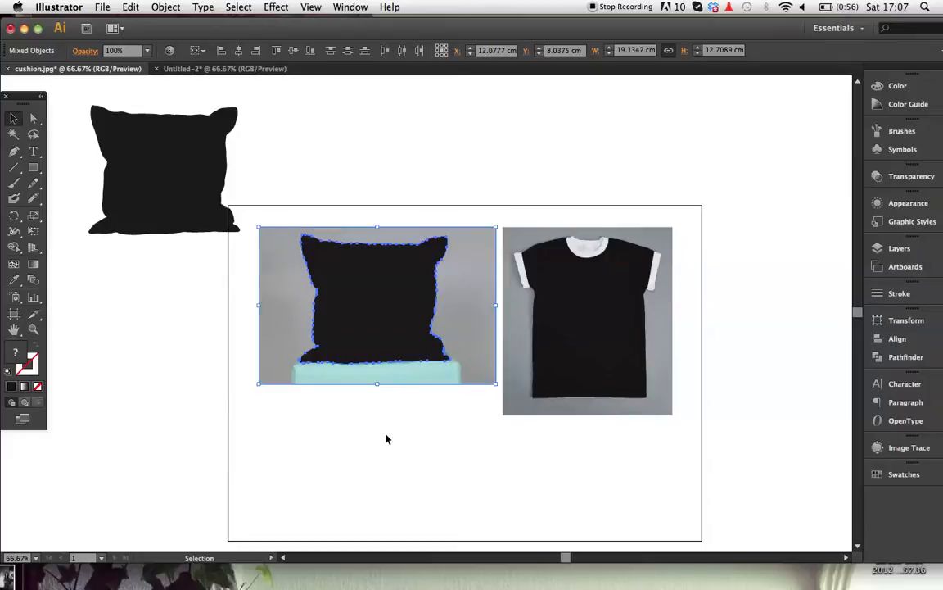
pyautogui.click(386, 438)
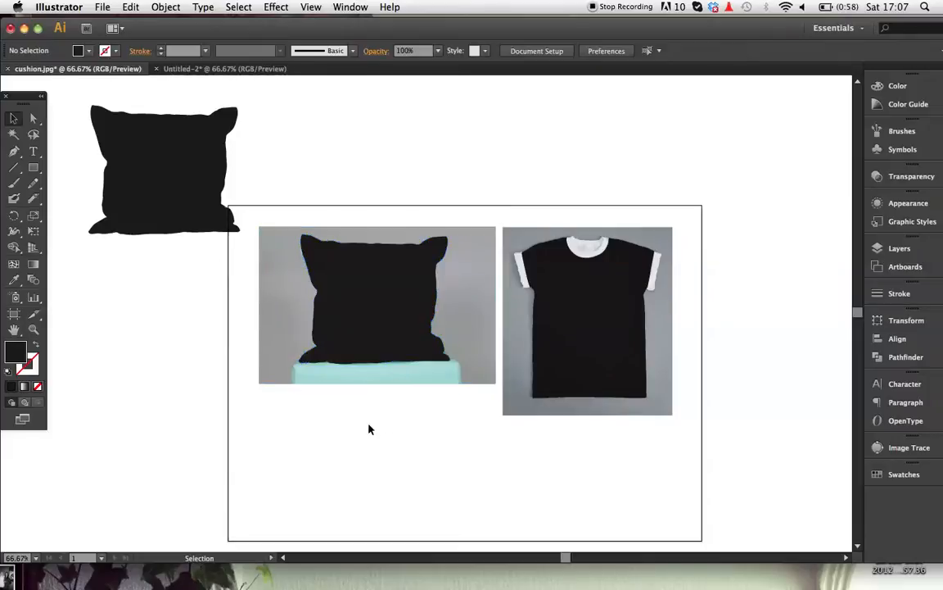
pyautogui.click(162, 149)
pyautogui.press('Delete')
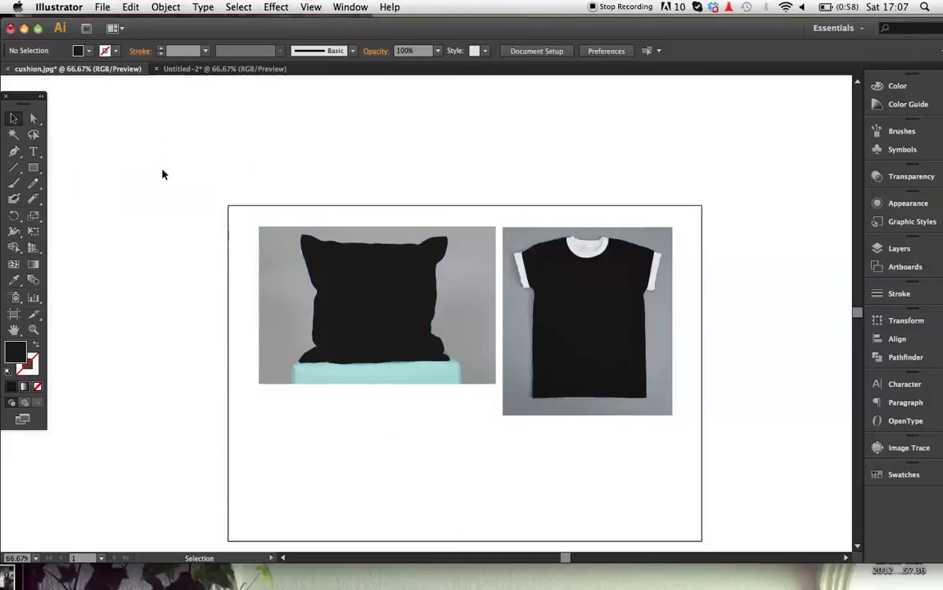
# - Fill the black cushion shape with the multicoloured abstract pattern swatch
pyautogui.press('super+1')
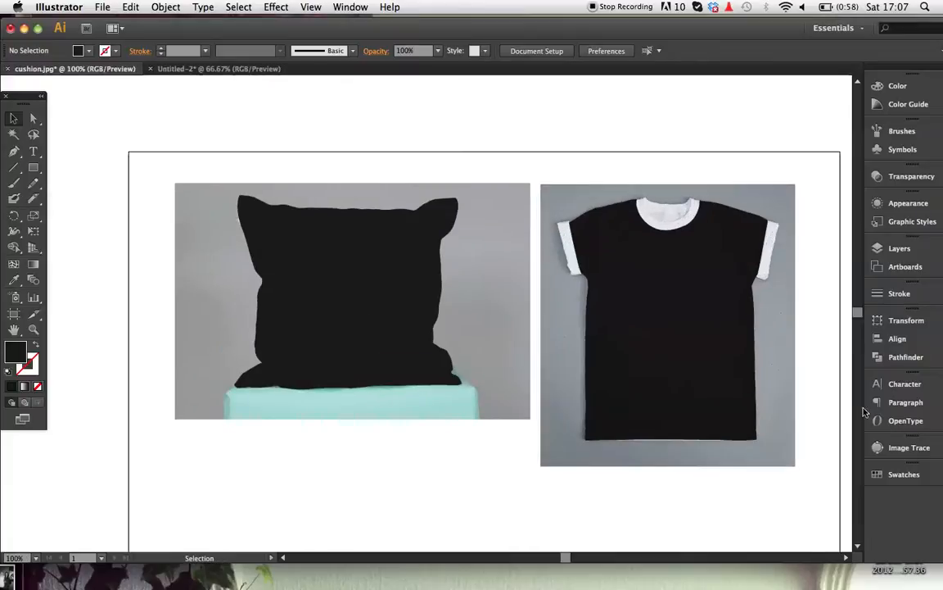
pyautogui.click(902, 475)
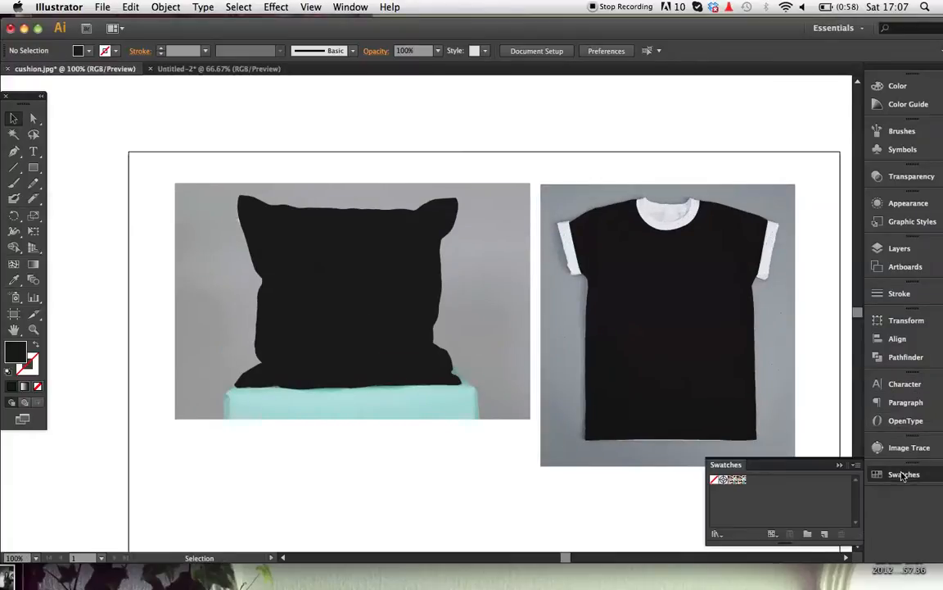
pyautogui.click(431, 283)
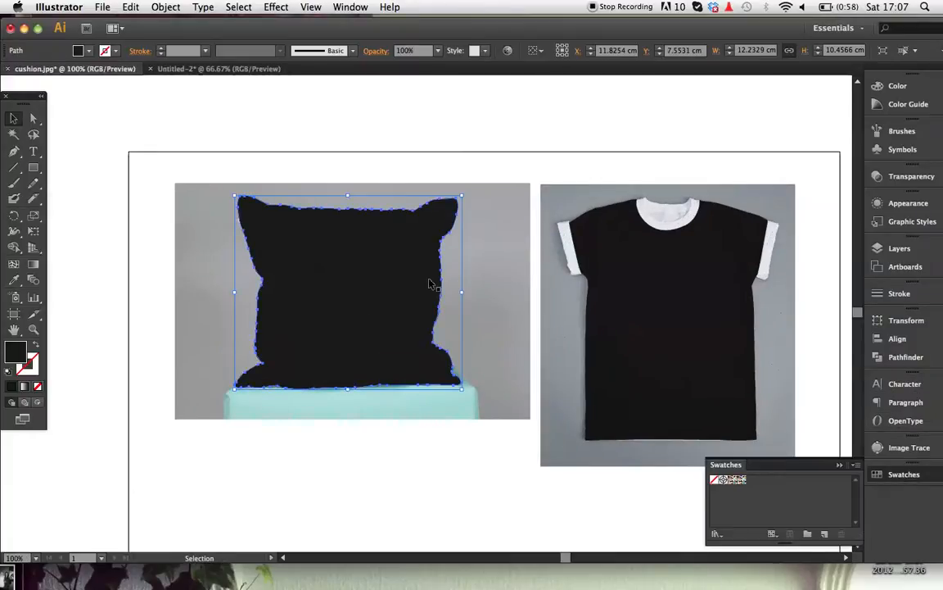
pyautogui.click(733, 481)
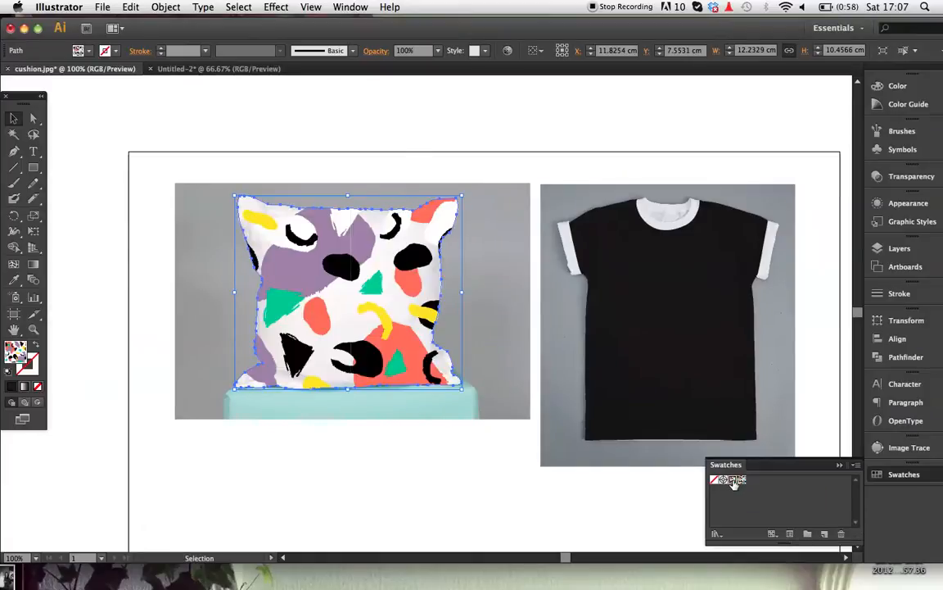
pyautogui.click(456, 452)
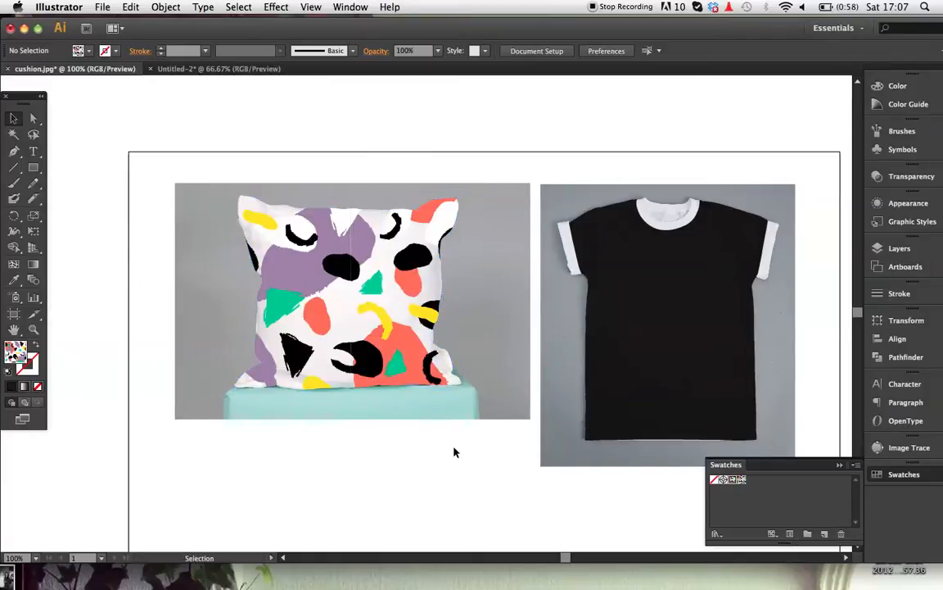
# - Fill the black T-shirt shape with the multicoloured abstract pattern swatch
pyautogui.hscroll(5, 458, 446)
pyautogui.click(531, 316)
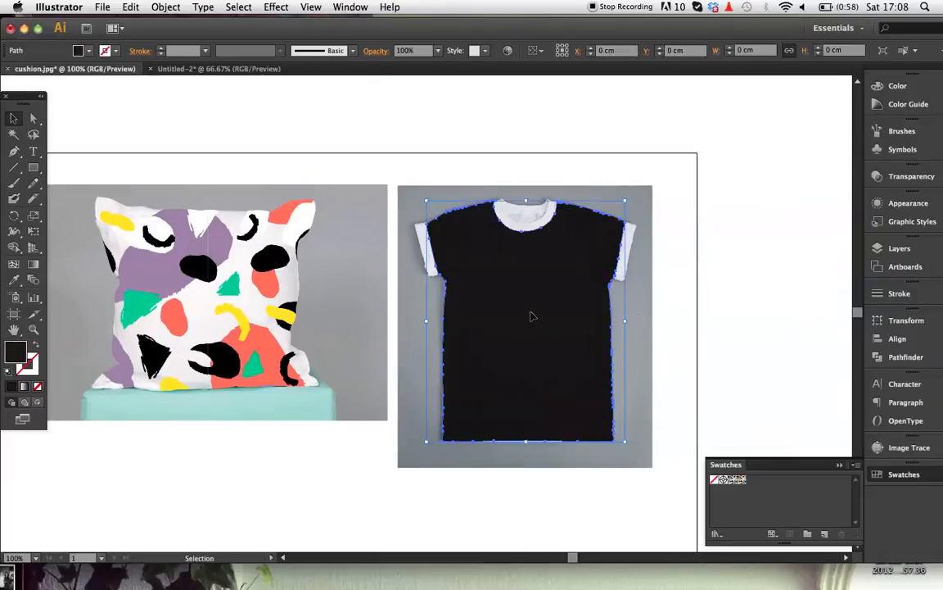
pyautogui.click(737, 482)
pyautogui.click(740, 363)
# - Compare the patterned cushion and T-shirt, then examine up close how the pattern sits on the cushion
pyautogui.hscroll(-1, 737, 365)
pyautogui.hscroll(-2, 738, 365)
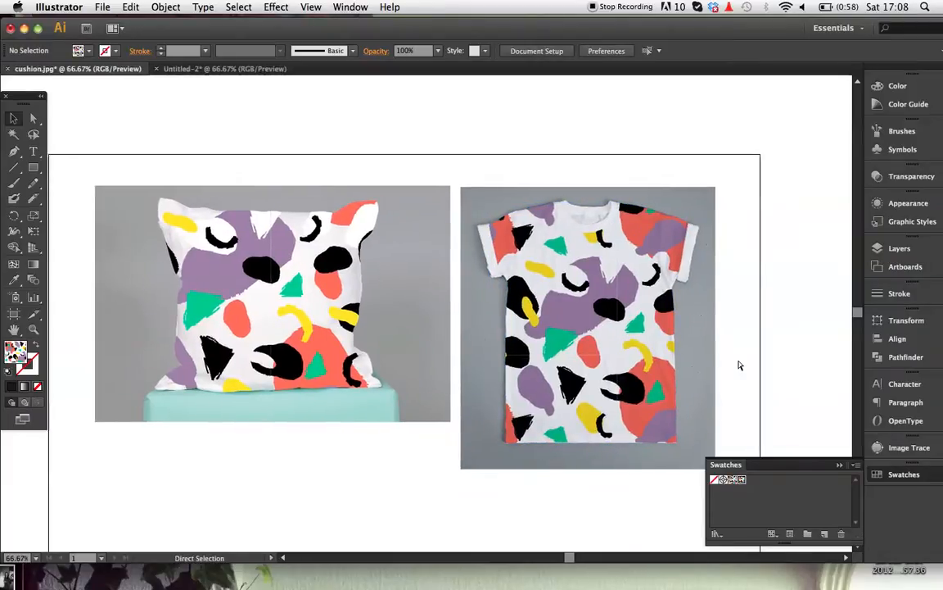
pyautogui.press('super+minus')
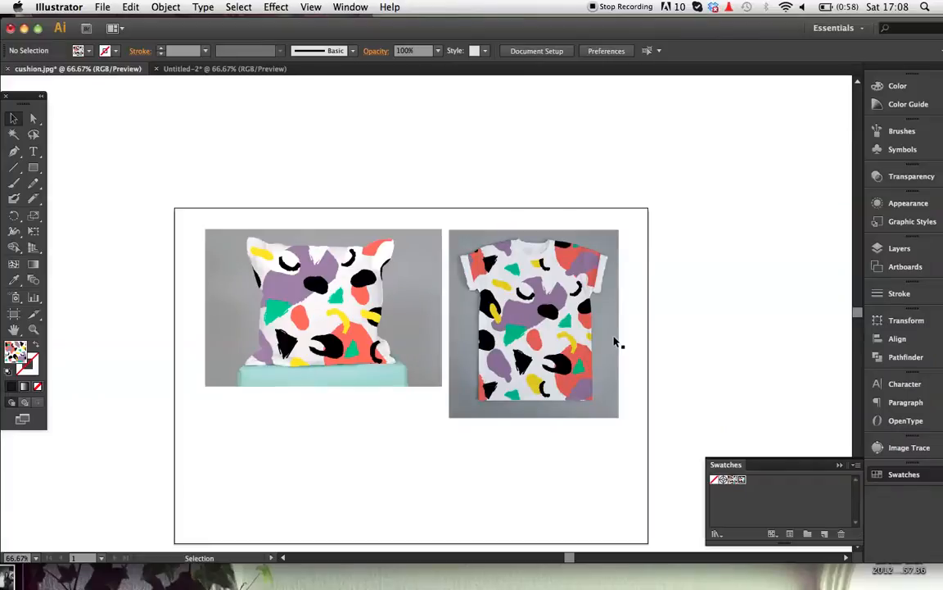
pyautogui.hscroll(-1, 604, 345)
pyautogui.press('super+equal')
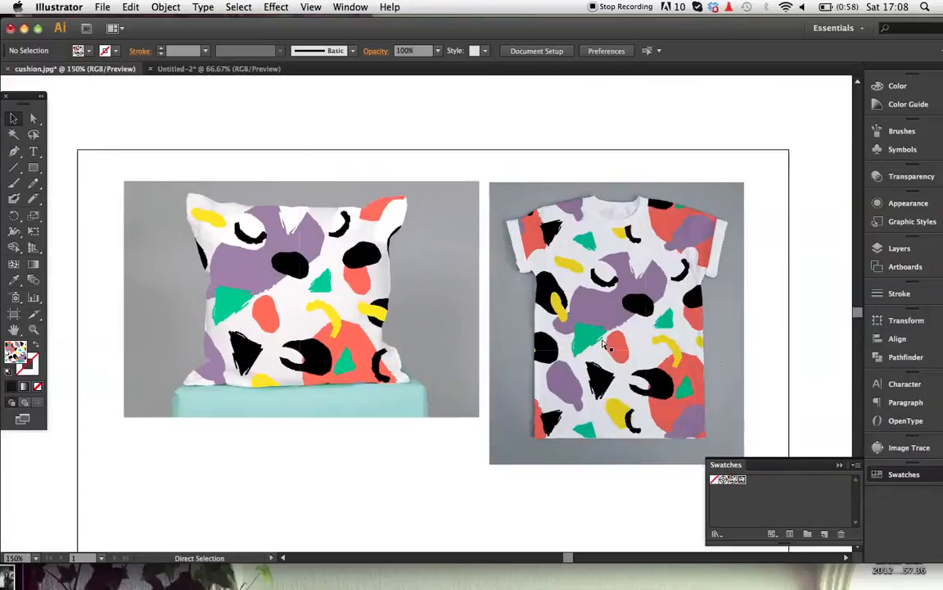
pyautogui.press('super+equal')
pyautogui.press('super+equal')
pyautogui.hscroll(-5, 603, 344)
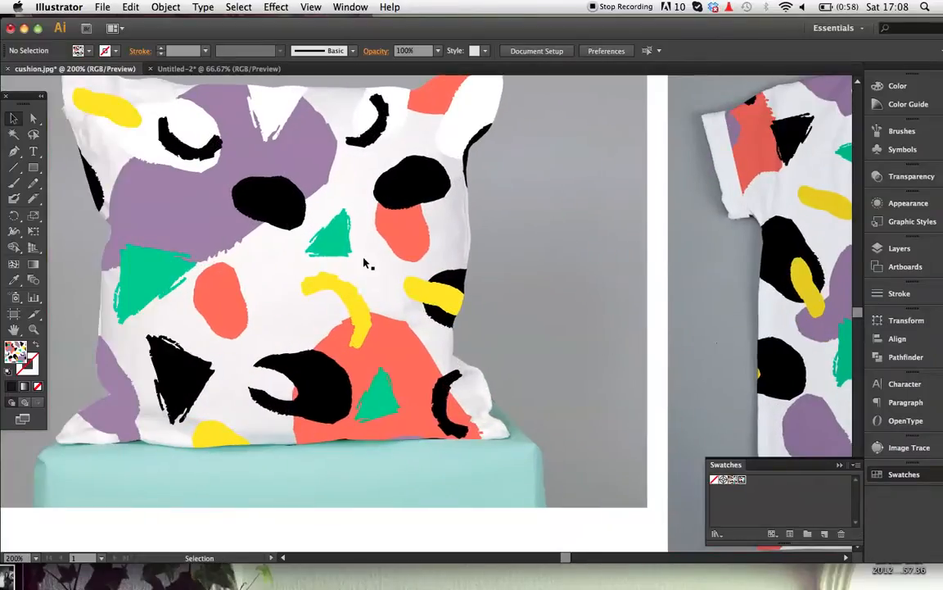
pyautogui.scroll(3, 366, 262)
pyautogui.hscroll(-3, 366, 262)
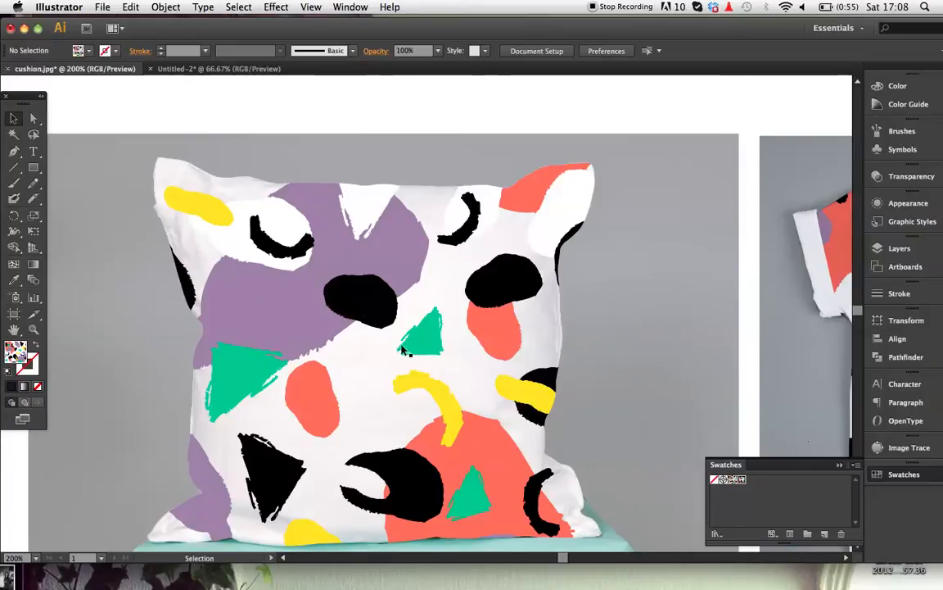
pyautogui.press('super+minus')
pyautogui.press('super+minus')
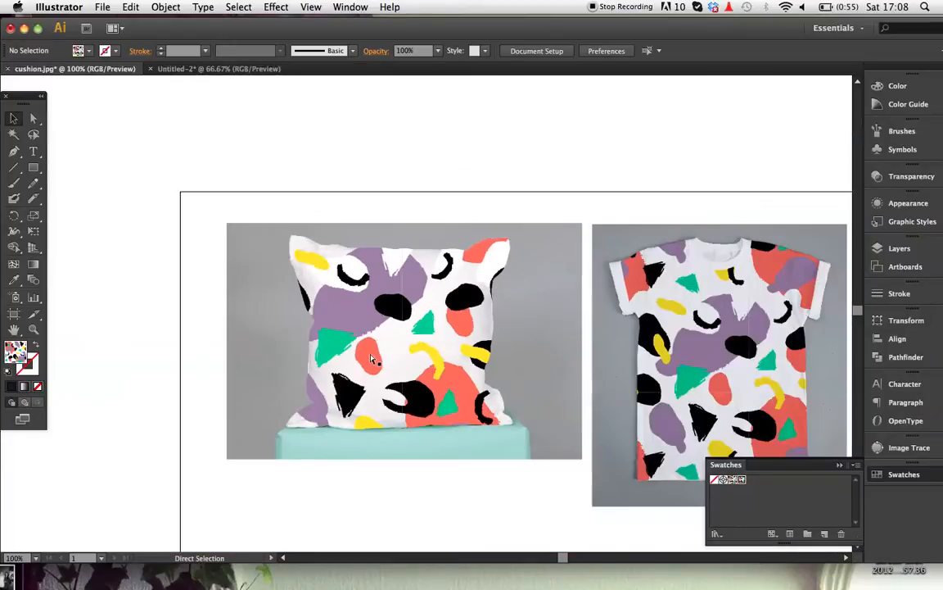
pyautogui.hscroll(3, 332, 317)
pyautogui.scroll(-1, 332, 317)
# - Set the blending mode of the patterned cushion shape to Multiply
pyautogui.press('v')
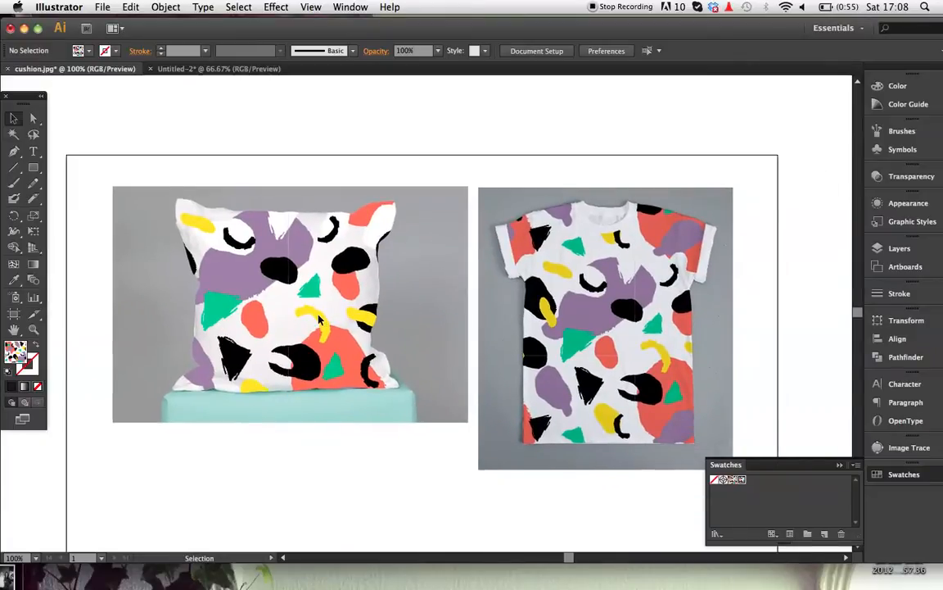
pyautogui.click(320, 319)
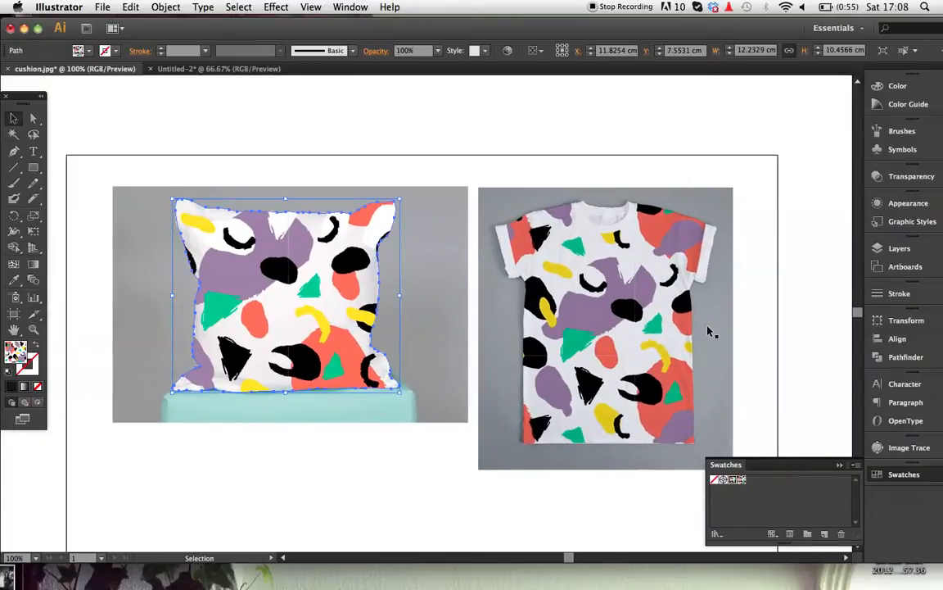
pyautogui.click(906, 176)
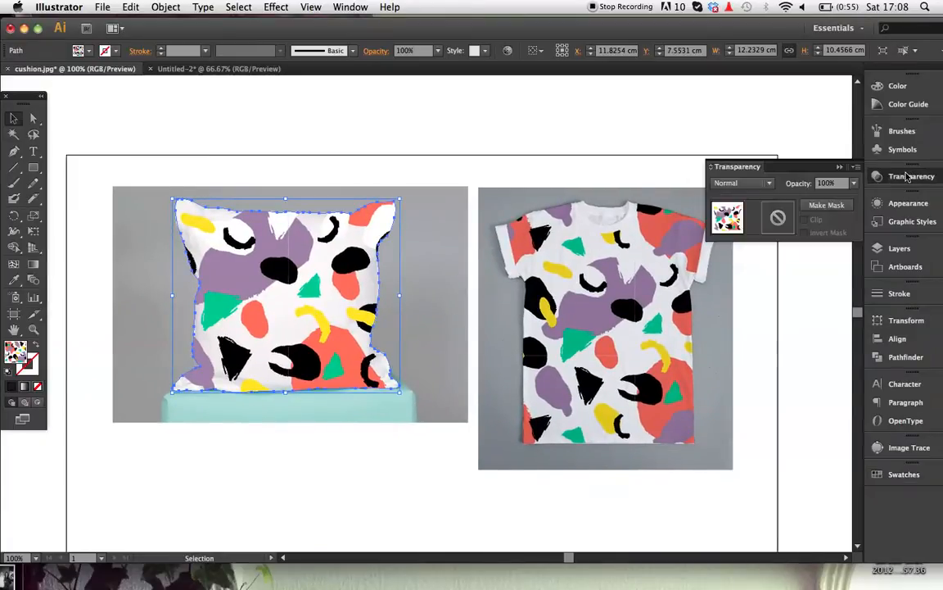
pyautogui.click(741, 183)
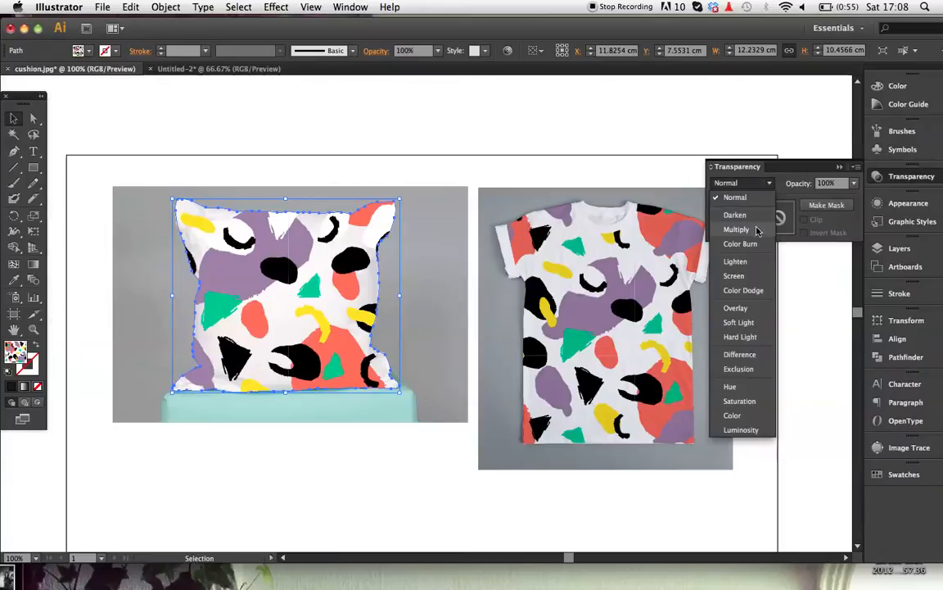
pyautogui.click(757, 229)
pyautogui.click(434, 449)
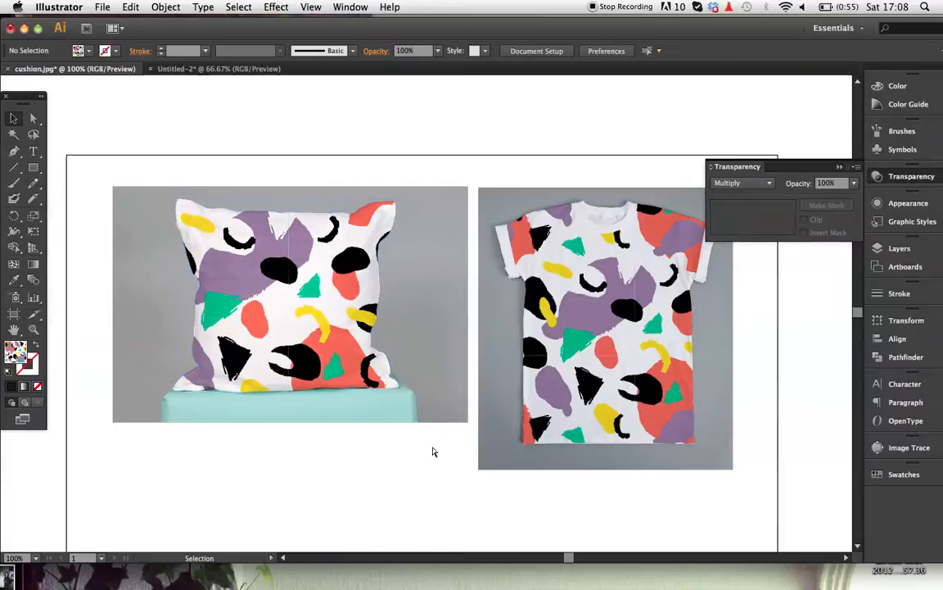
# - Examine up close how the cushion's folds and shadows blend with the pattern
pyautogui.press('super+equal')
pyautogui.press('super+equal')
pyautogui.press('super+equal')
pyautogui.hscroll(-15, 434, 451)
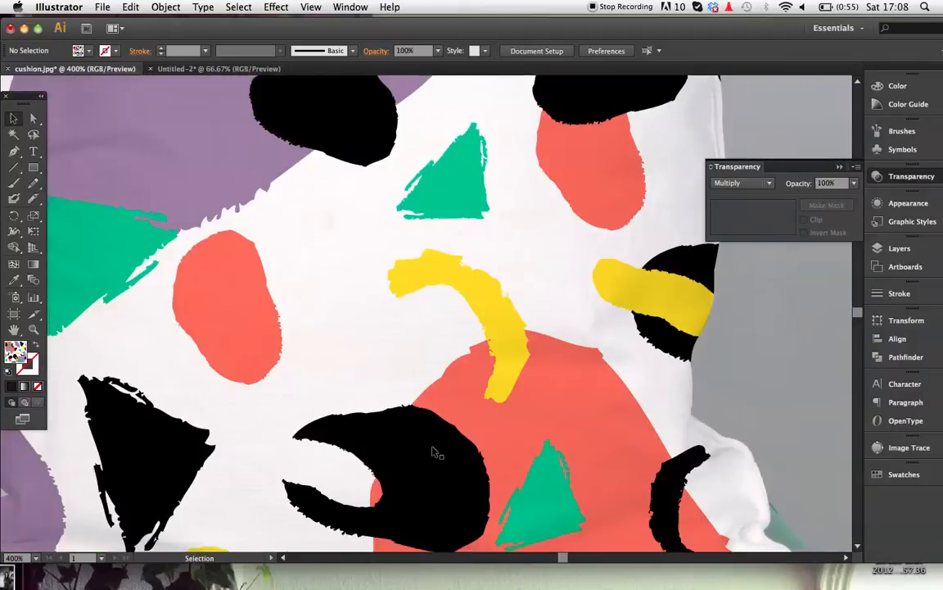
pyautogui.hscroll(-1, 434, 451)
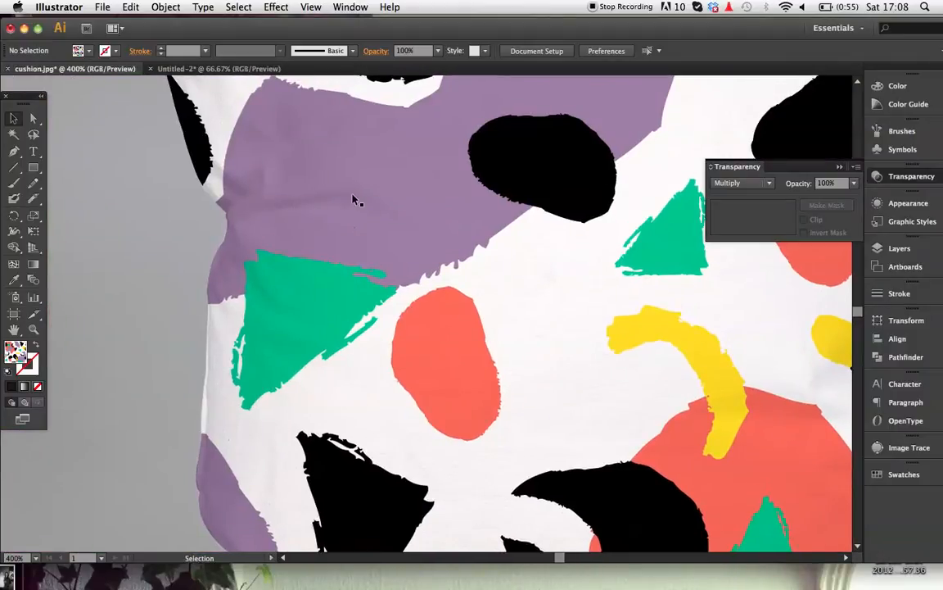
pyautogui.press('super+minus')
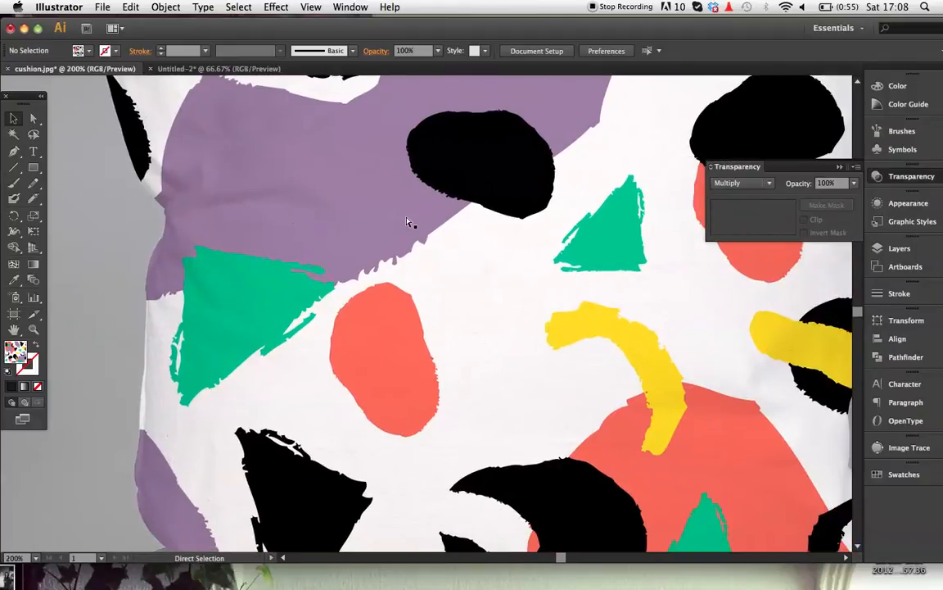
pyautogui.press('super+minus')
pyautogui.press('super+minus')
pyautogui.press('v')
# - Apply the Multiply blending mode to the patterned T-shirt shape
pyautogui.hscroll(10, 434, 232)
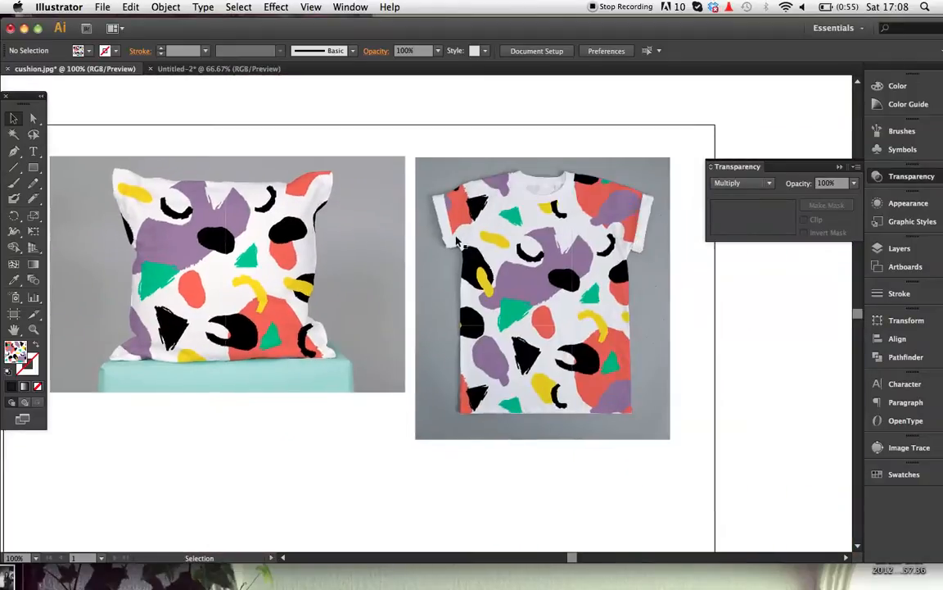
pyautogui.click(455, 238)
pyautogui.click(733, 348)
# - Examine up close how the pattern blends with the T-shirt's sleeve, neckline and fabric folds
pyautogui.press('a')
pyautogui.press('super+equal')
pyautogui.press('super+equal')
pyautogui.press('super+equal')
pyautogui.press('super+equal')
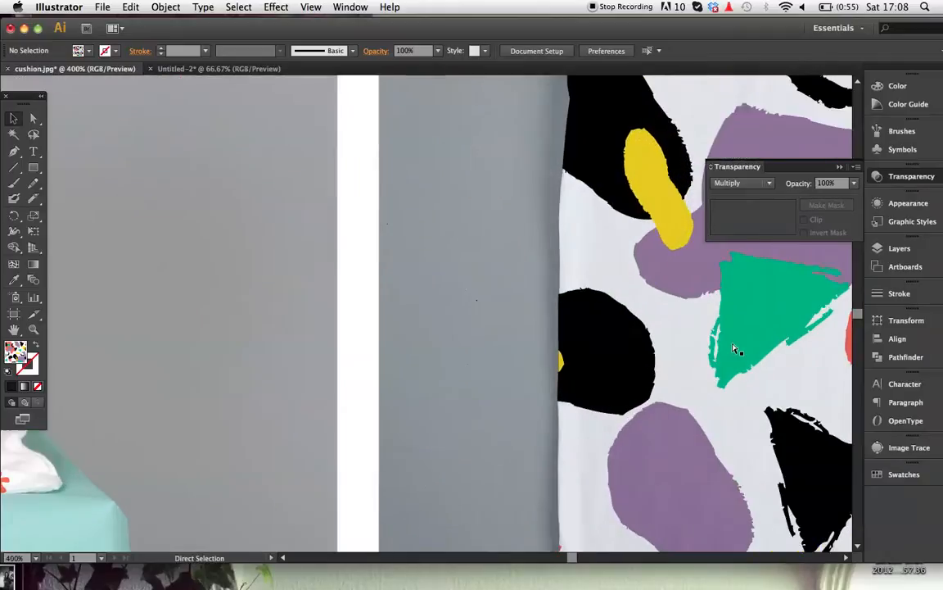
pyautogui.hscroll(15, 734, 348)
pyautogui.scroll(5, 734, 348)
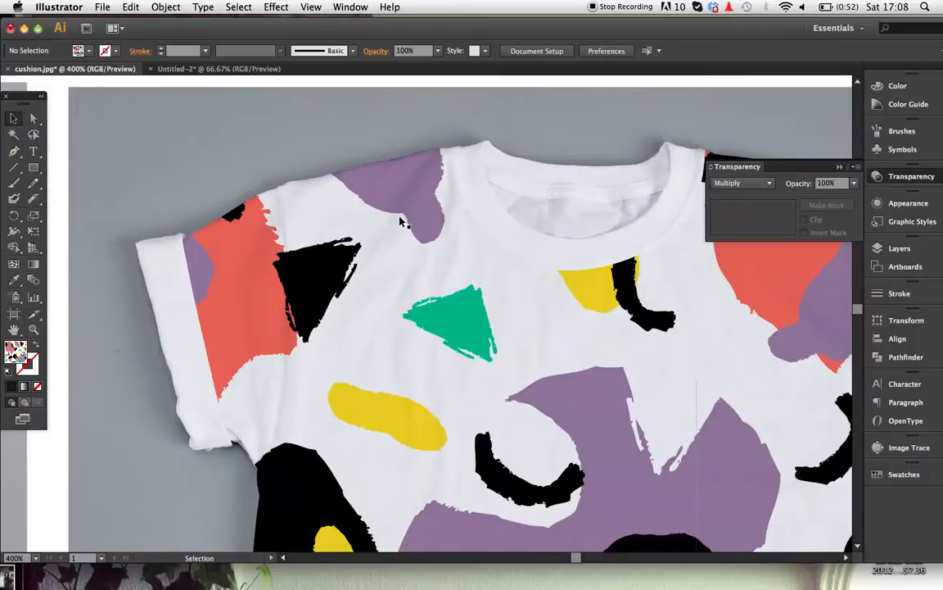
pyautogui.hscroll(3, 390, 243)
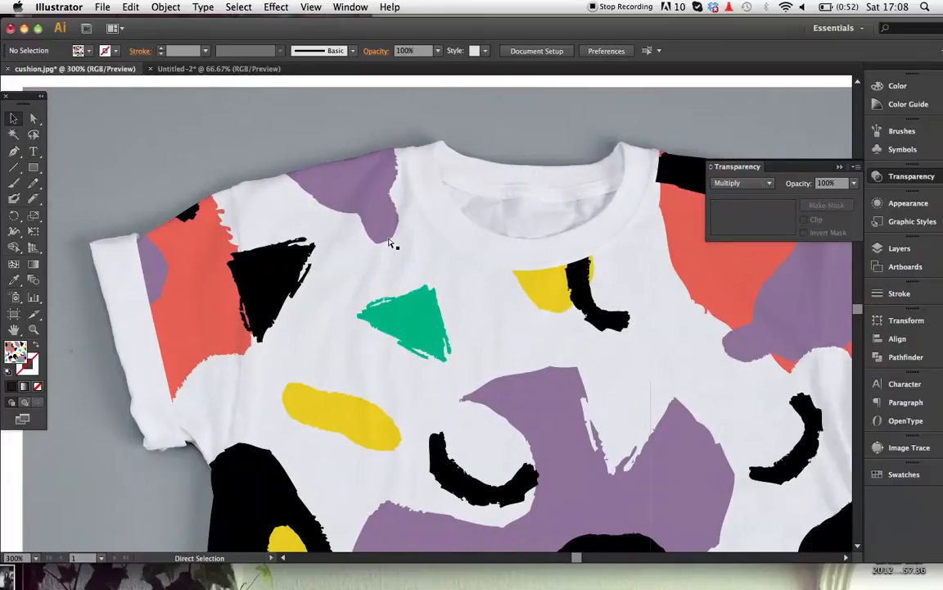
pyautogui.press('super+minus')
pyautogui.press('super+minus')
pyautogui.press('super+minus')
pyautogui.press('super+minus')
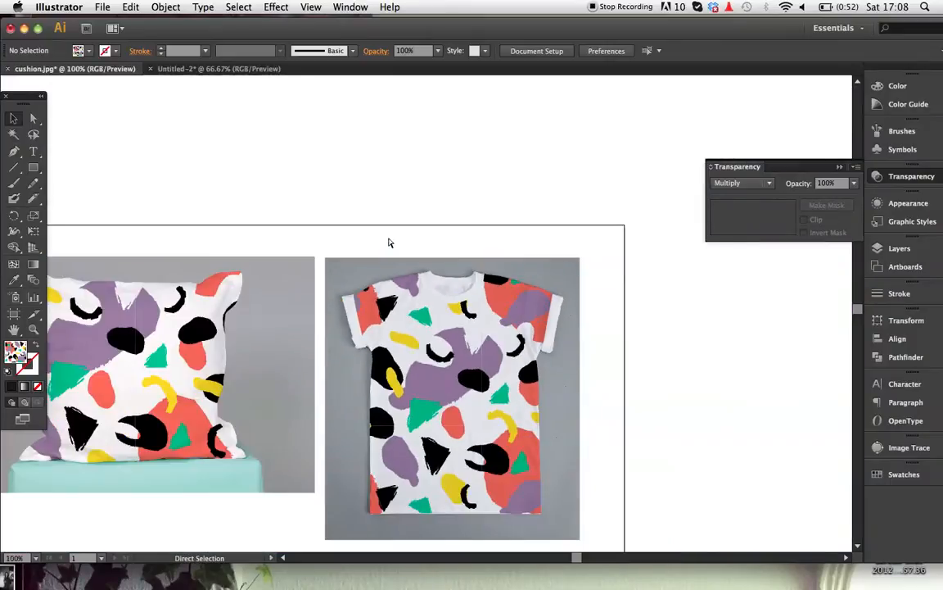
pyautogui.press('super+minus')
pyautogui.hscroll(-3, 390, 242)
pyautogui.scroll(-2, 390, 242)
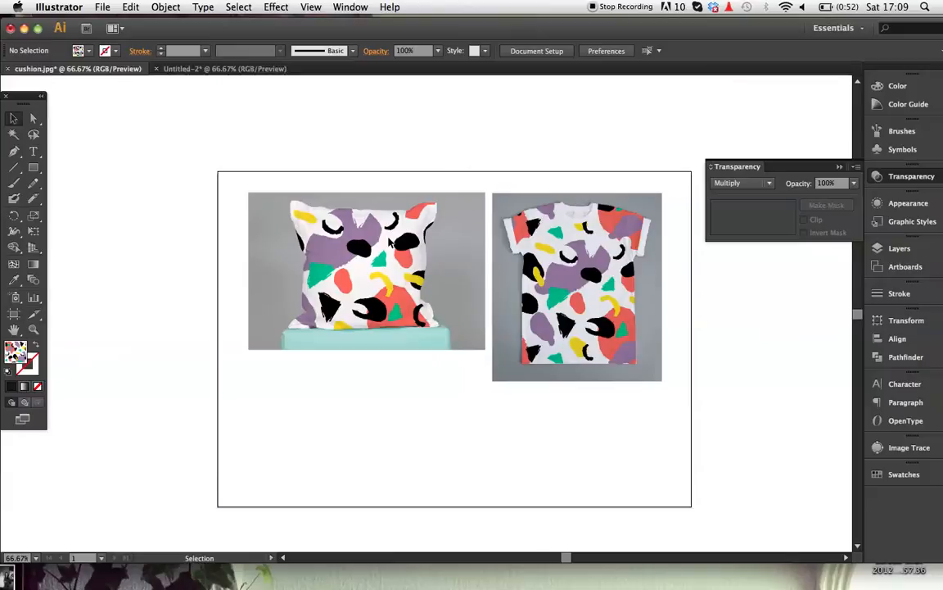
# - Place the pattern swatch's artwork beside the artboard, scale it down to about half size and save it as a new pattern swatch
pyautogui.click(564, 319)
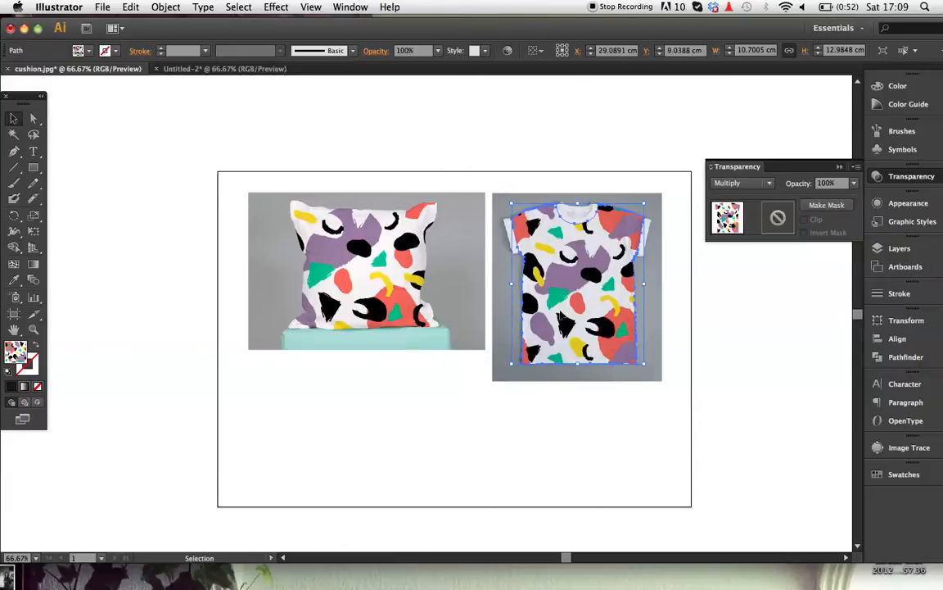
pyautogui.click(348, 248)
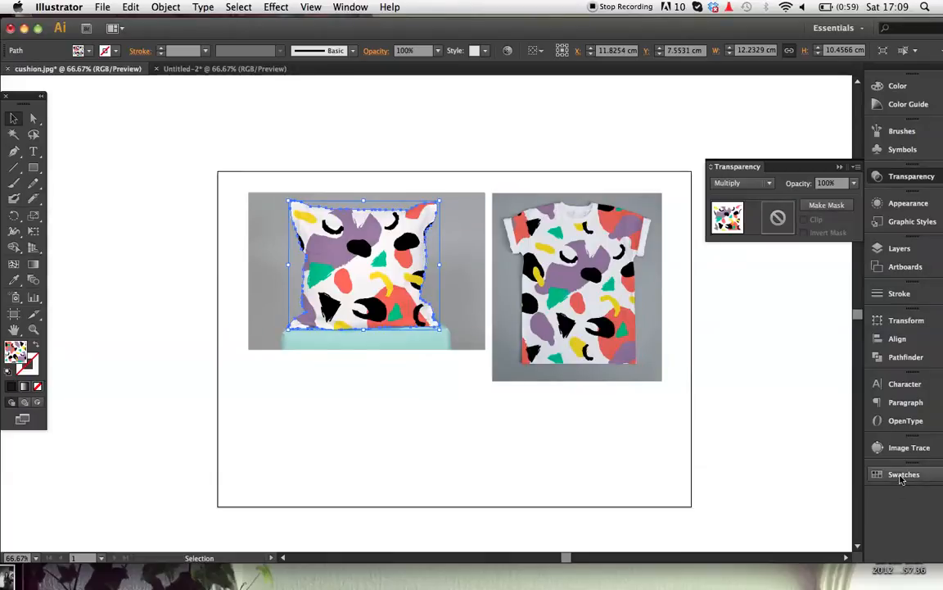
pyautogui.click(903, 475)
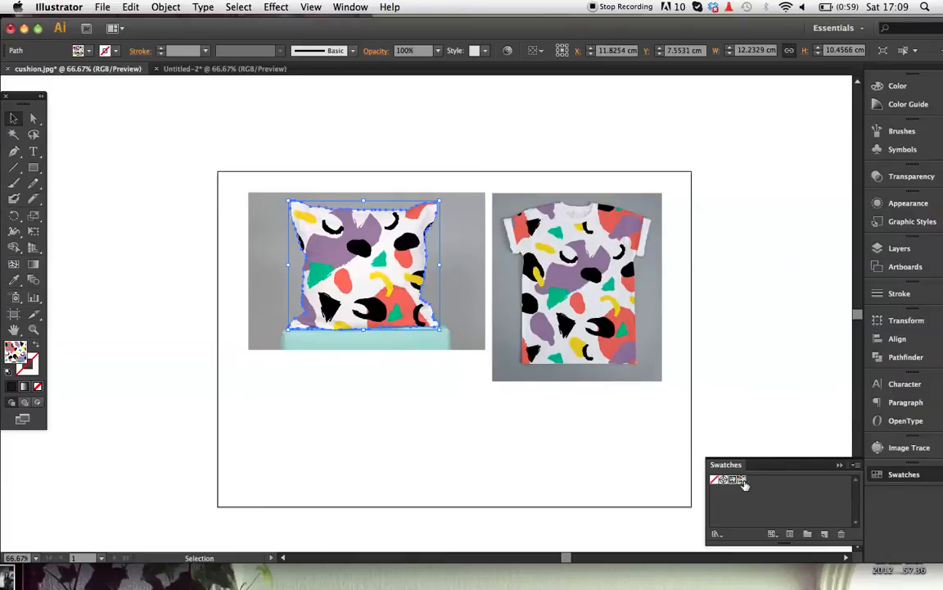
pyautogui.moveTo(746, 485); pyautogui.dragTo(755, 273)
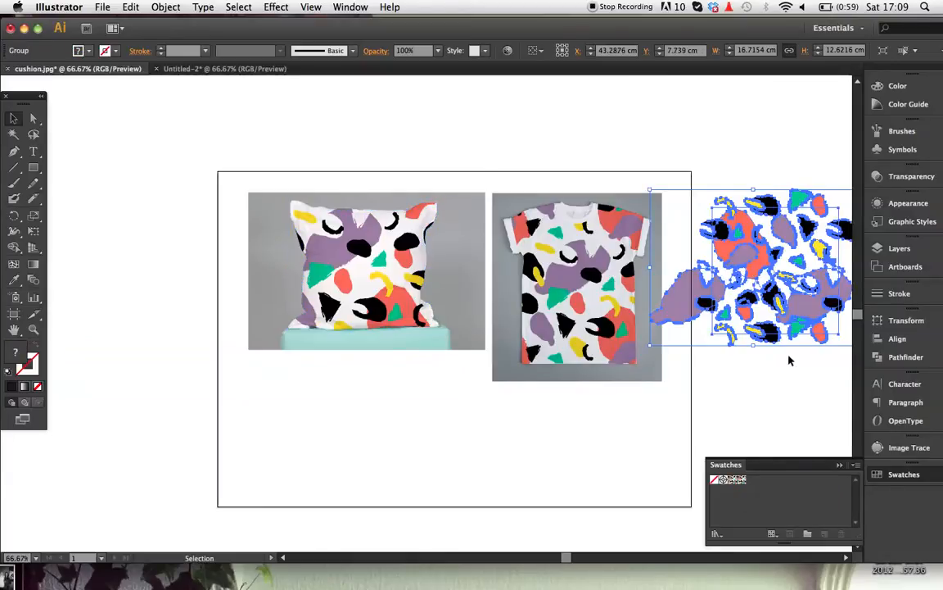
pyautogui.hscroll(5, 789, 359)
pyautogui.moveTo(524, 185); pyautogui.dragTo(627, 264)
pyautogui.moveTo(687, 291); pyautogui.dragTo(770, 488)
# - Fill the T-shirt shape with the new smaller-scale pattern swatch
pyautogui.click(499, 327)
pyautogui.click(735, 336)
pyautogui.click(380, 278)
pyautogui.click(435, 281)
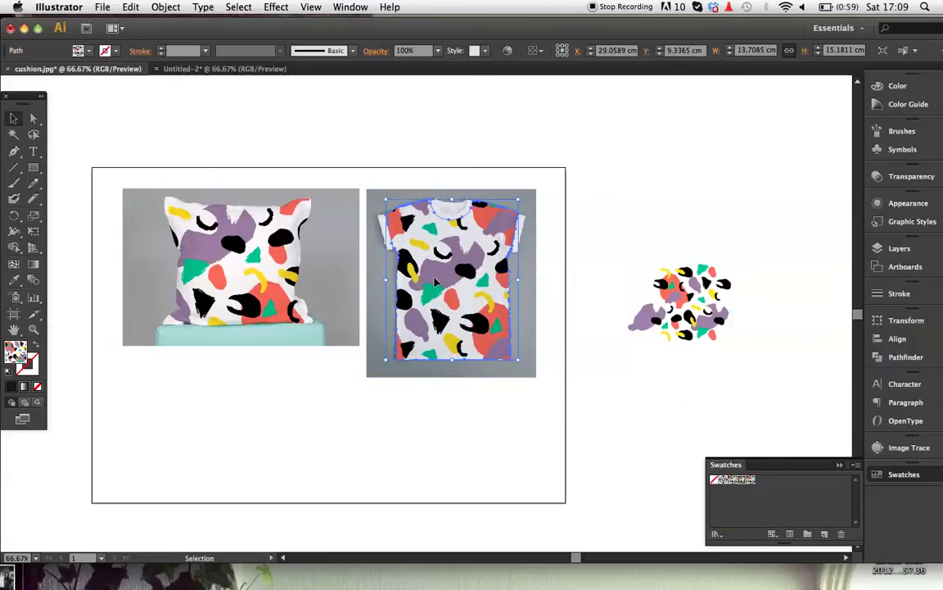
pyautogui.click(749, 479)
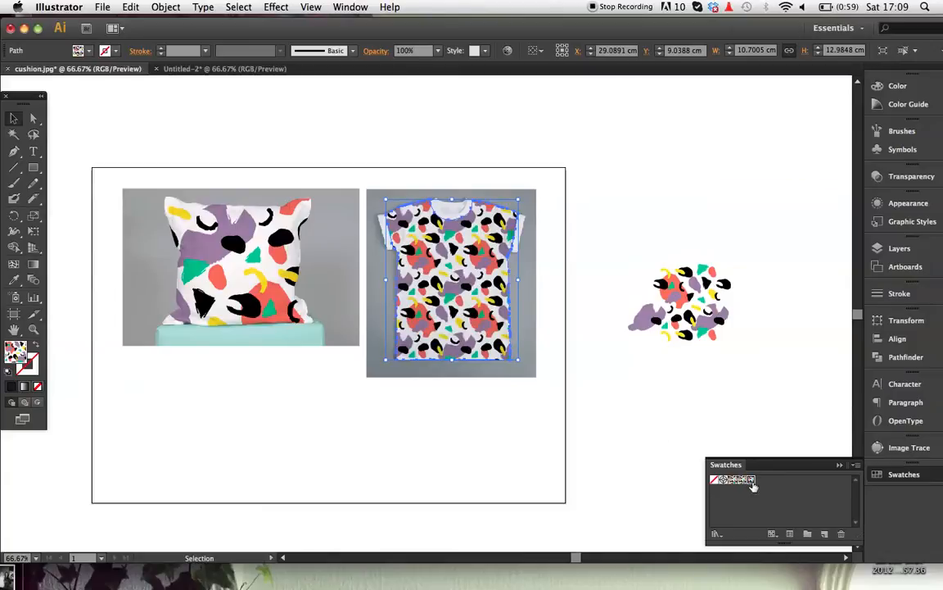
pyautogui.click(659, 398)
# - Delete the loose pattern artwork beside the artboard and collapse the swatch list
pyautogui.moveTo(619, 237); pyautogui.dragTo(768, 381)
pyautogui.press('Delete')
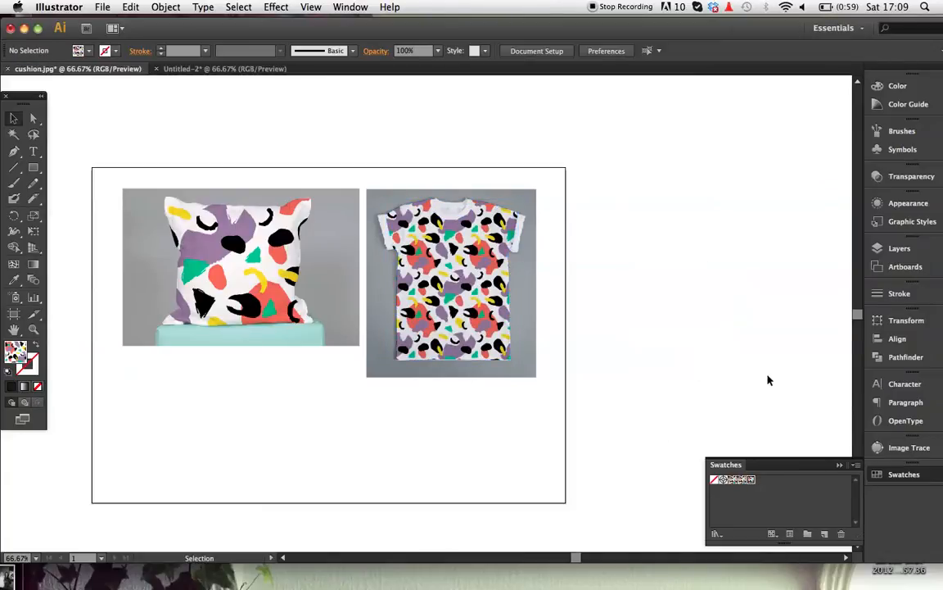
pyautogui.click(838, 465)
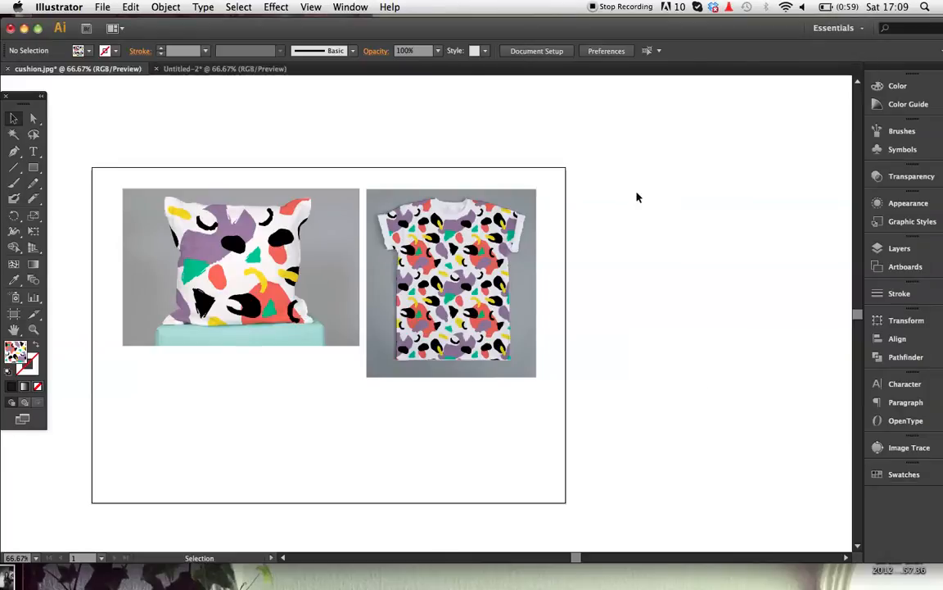
pyautogui.hscroll(-3, 636, 129)
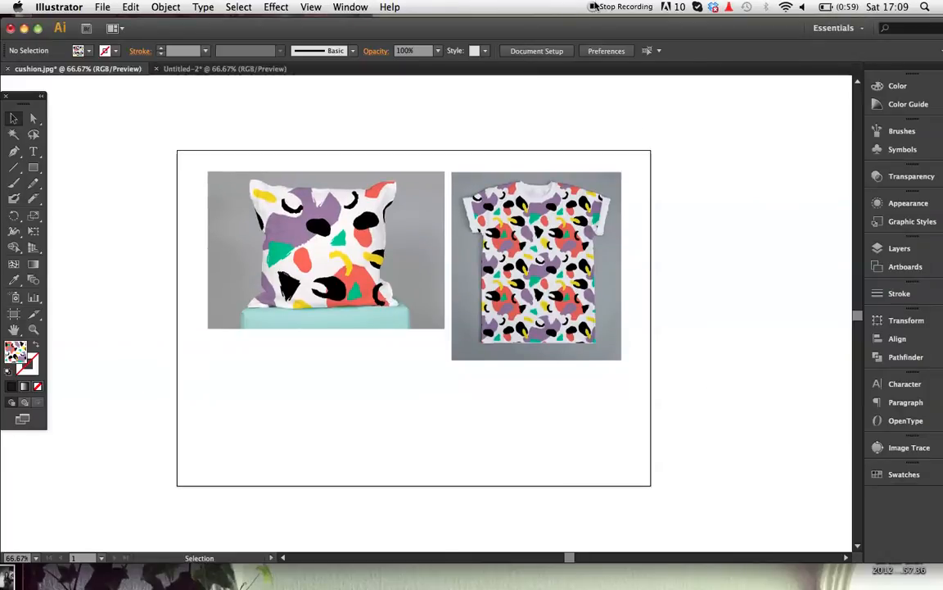